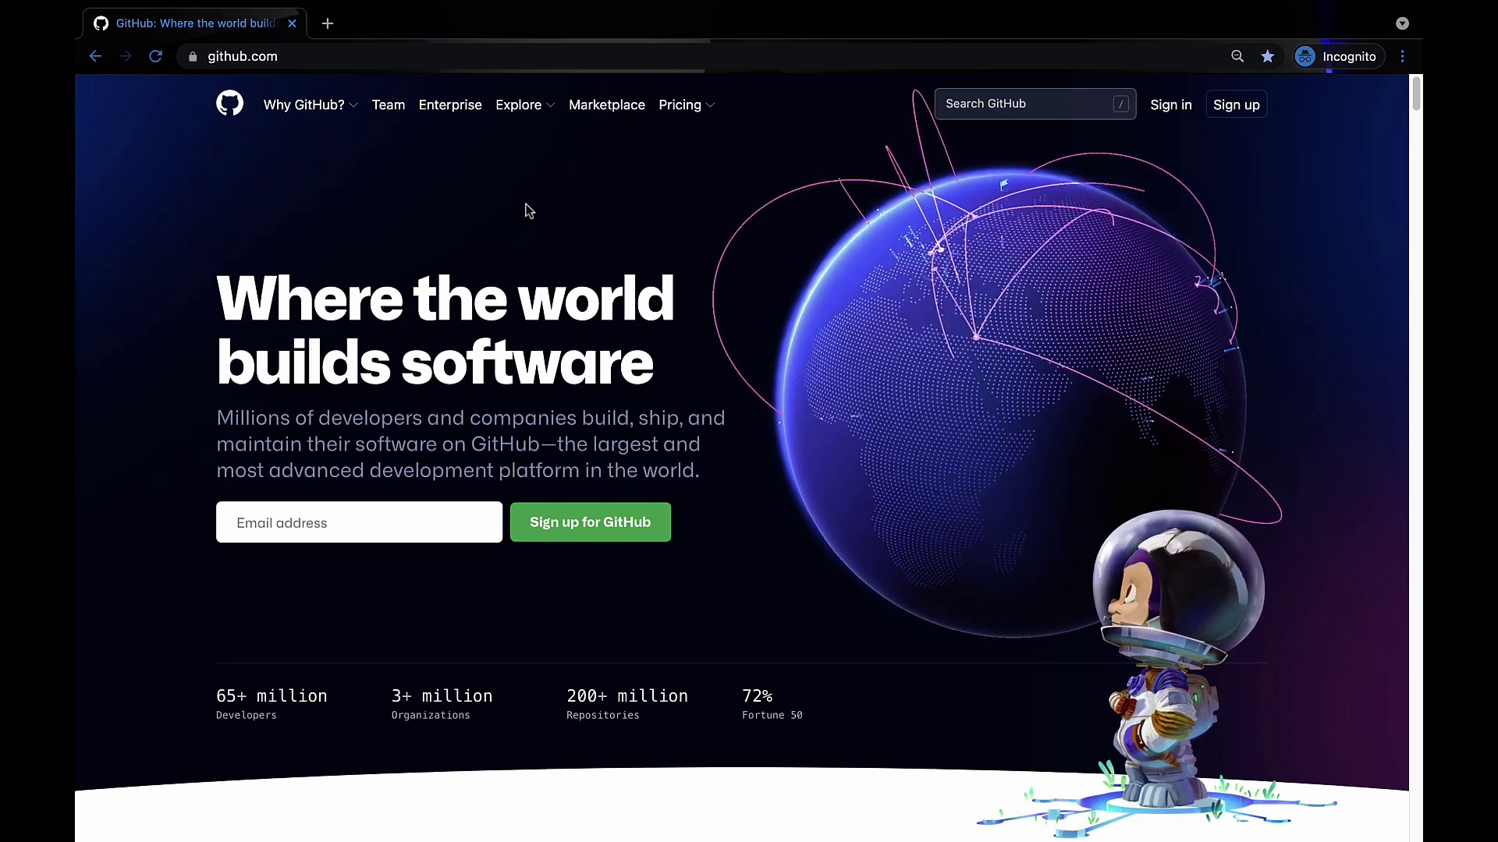
Go to GitHub Education from the GitHub home page and open the GitHub Student Developer Pack page.
mouse_move(517, 114)
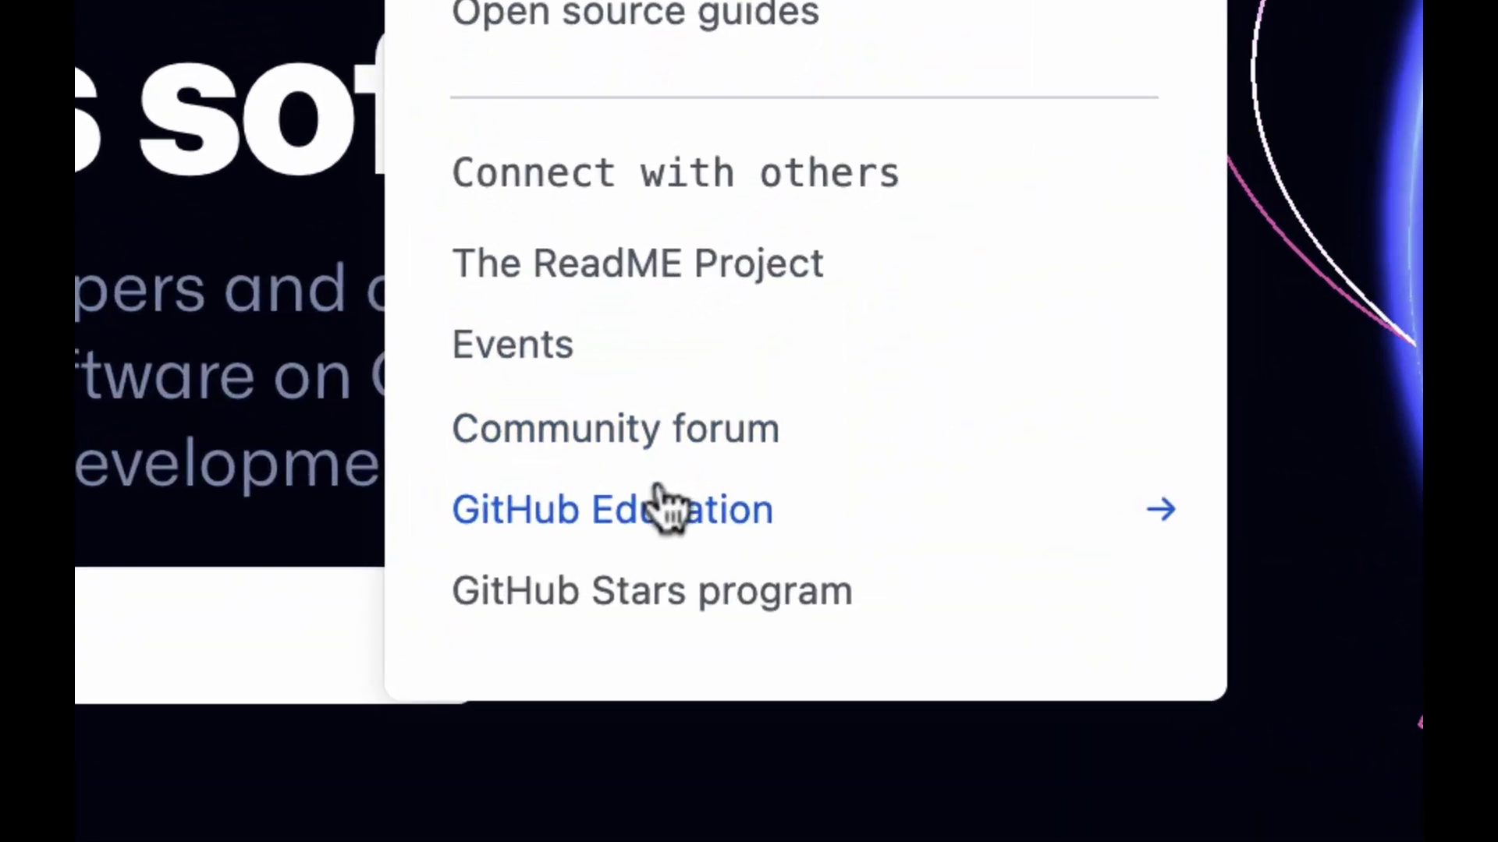
left_click(656, 506)
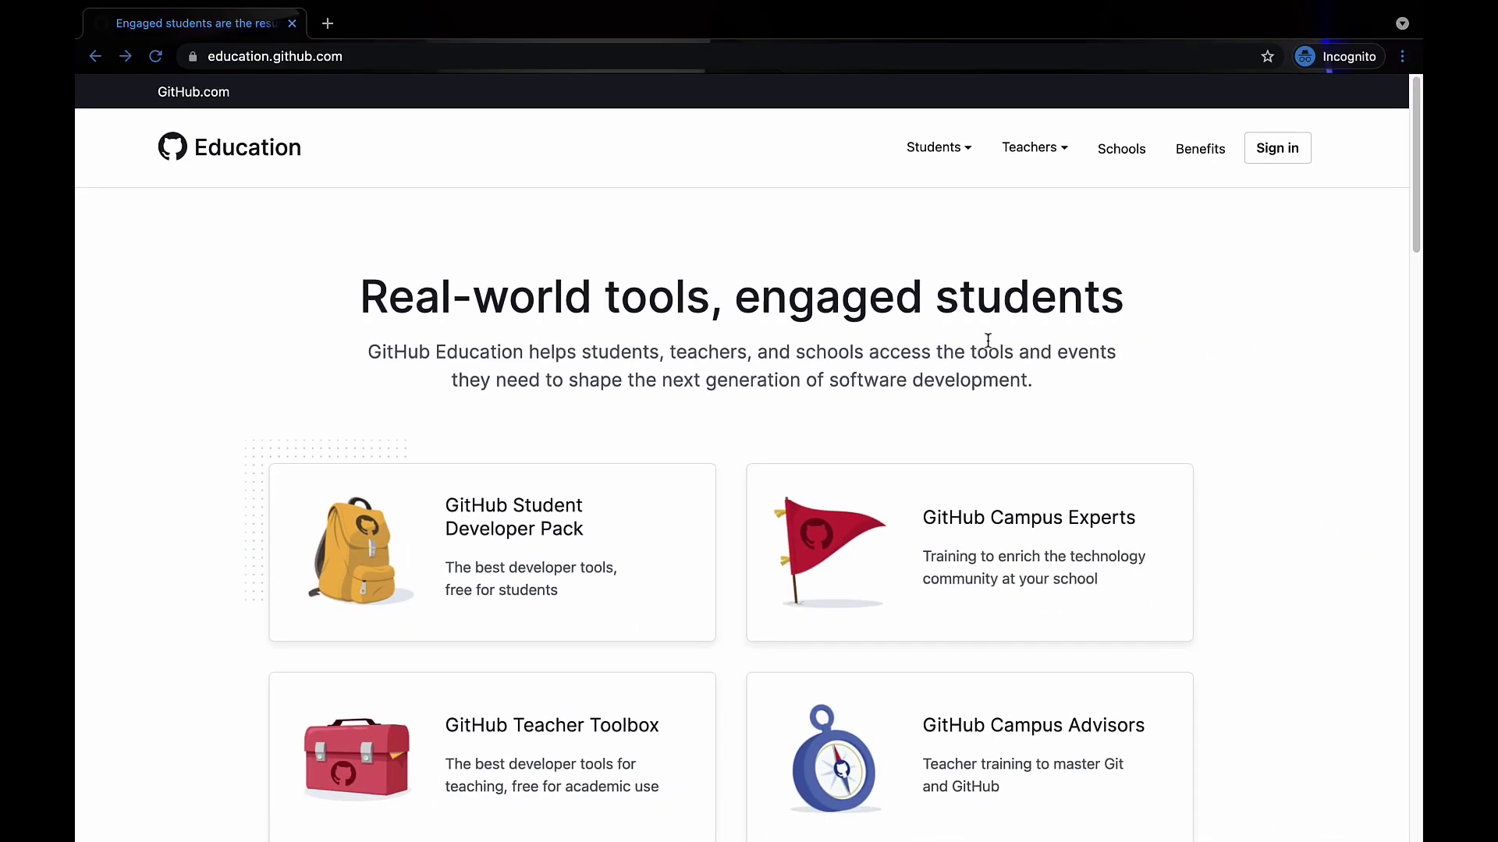
scroll(989, 367, "down", 15)
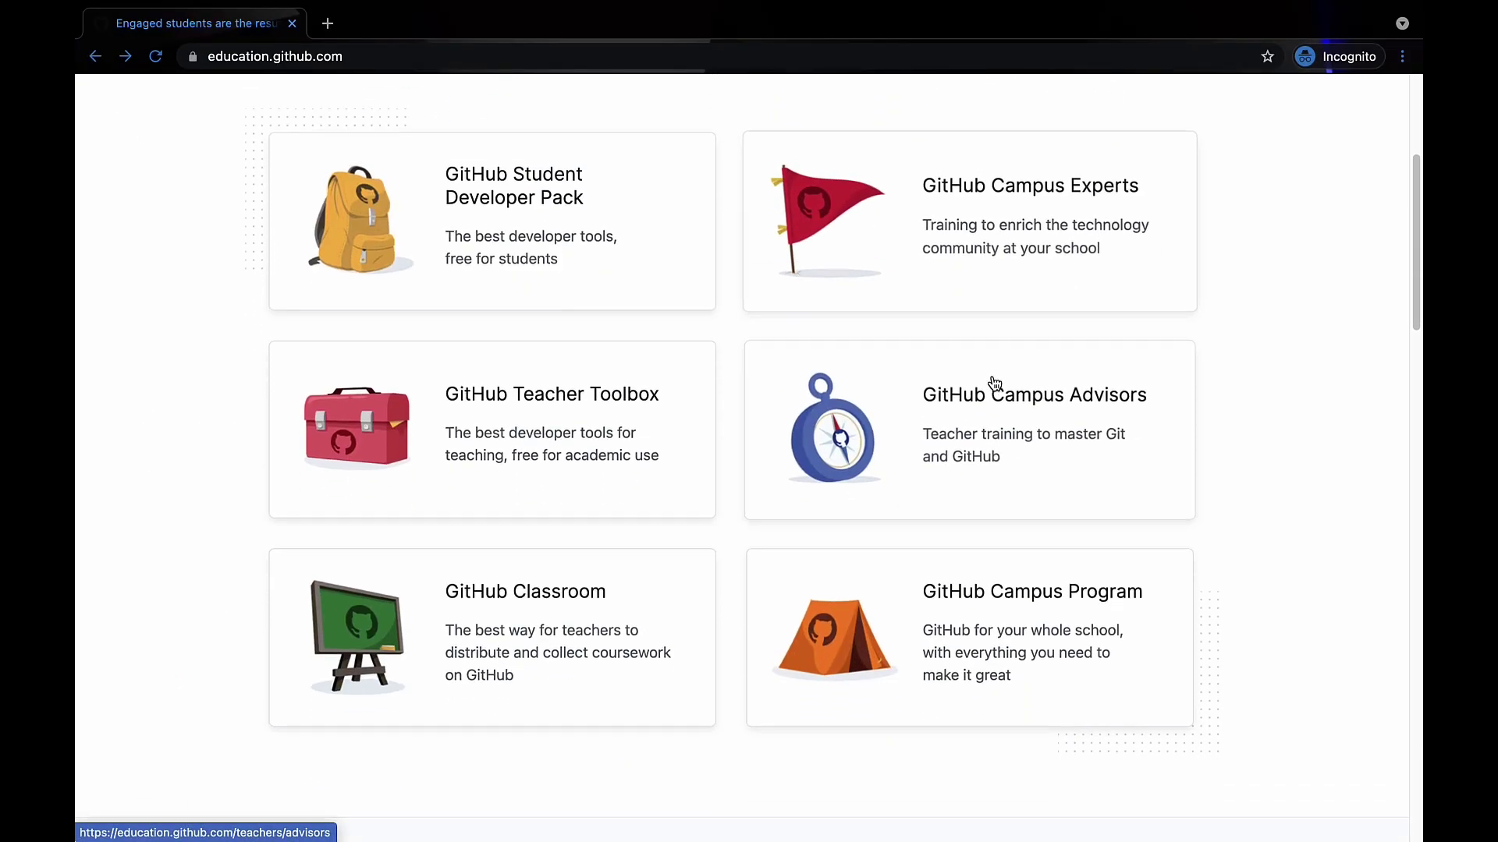
scroll(995, 382, "up", 15)
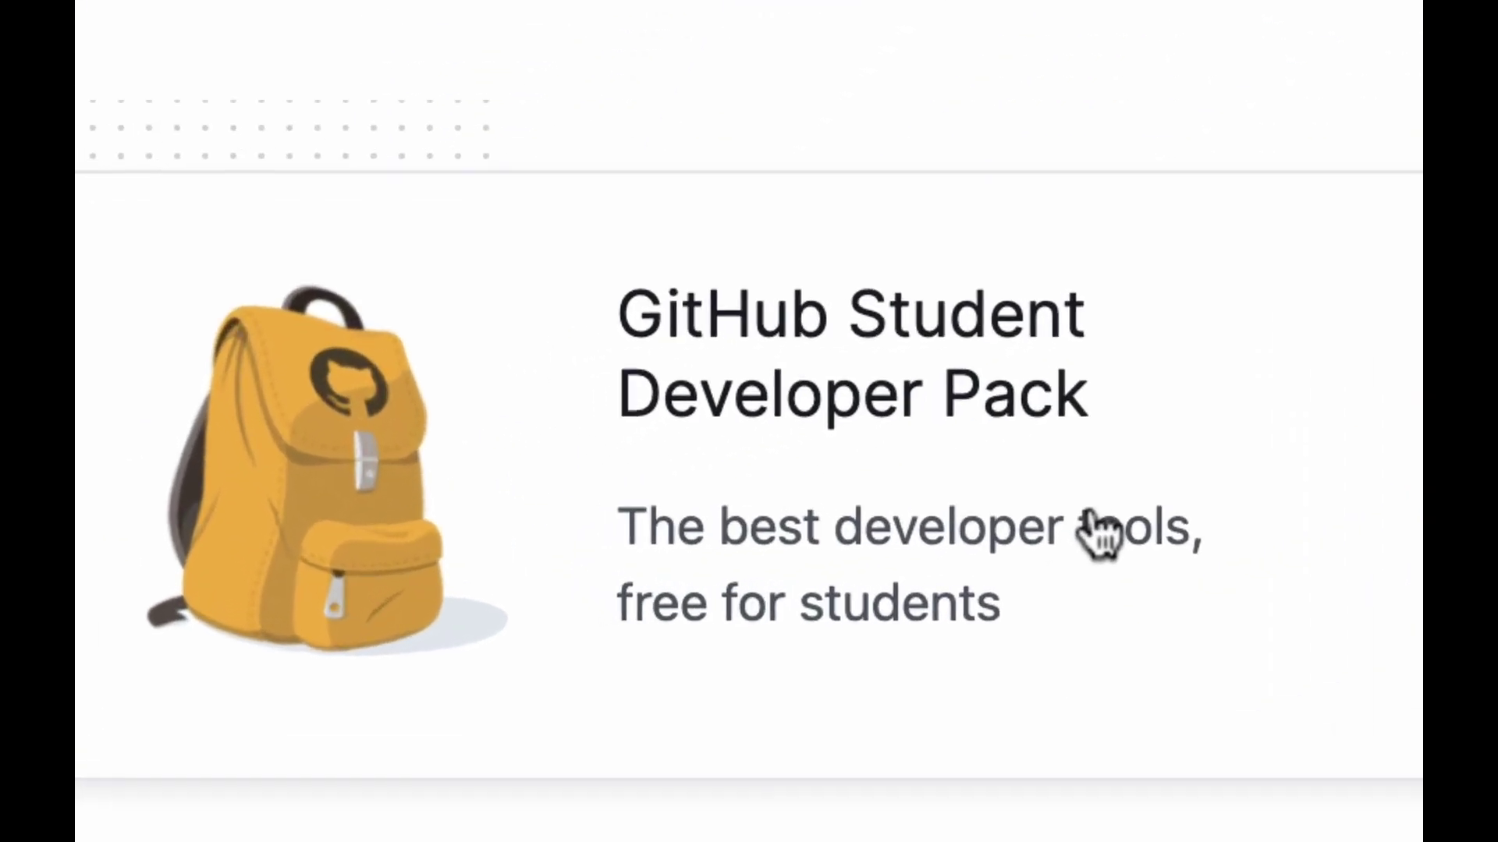
left_click(1096, 530)
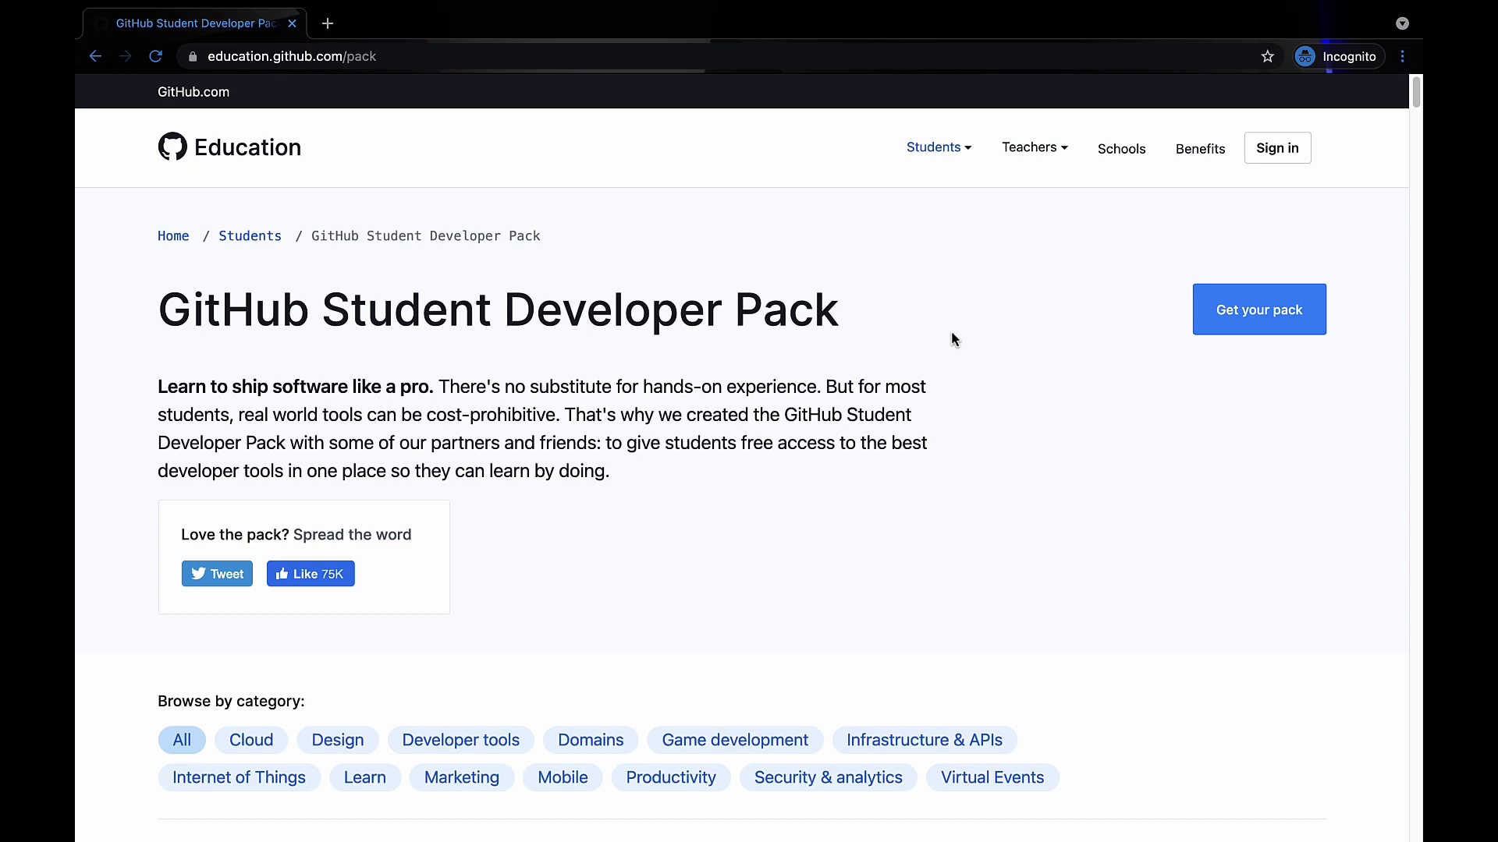
Examine the Student Developer Pack's categories and the partner offers with their student benefits.
scroll(944, 335, "down", 3)
scroll(939, 343, "down", 1)
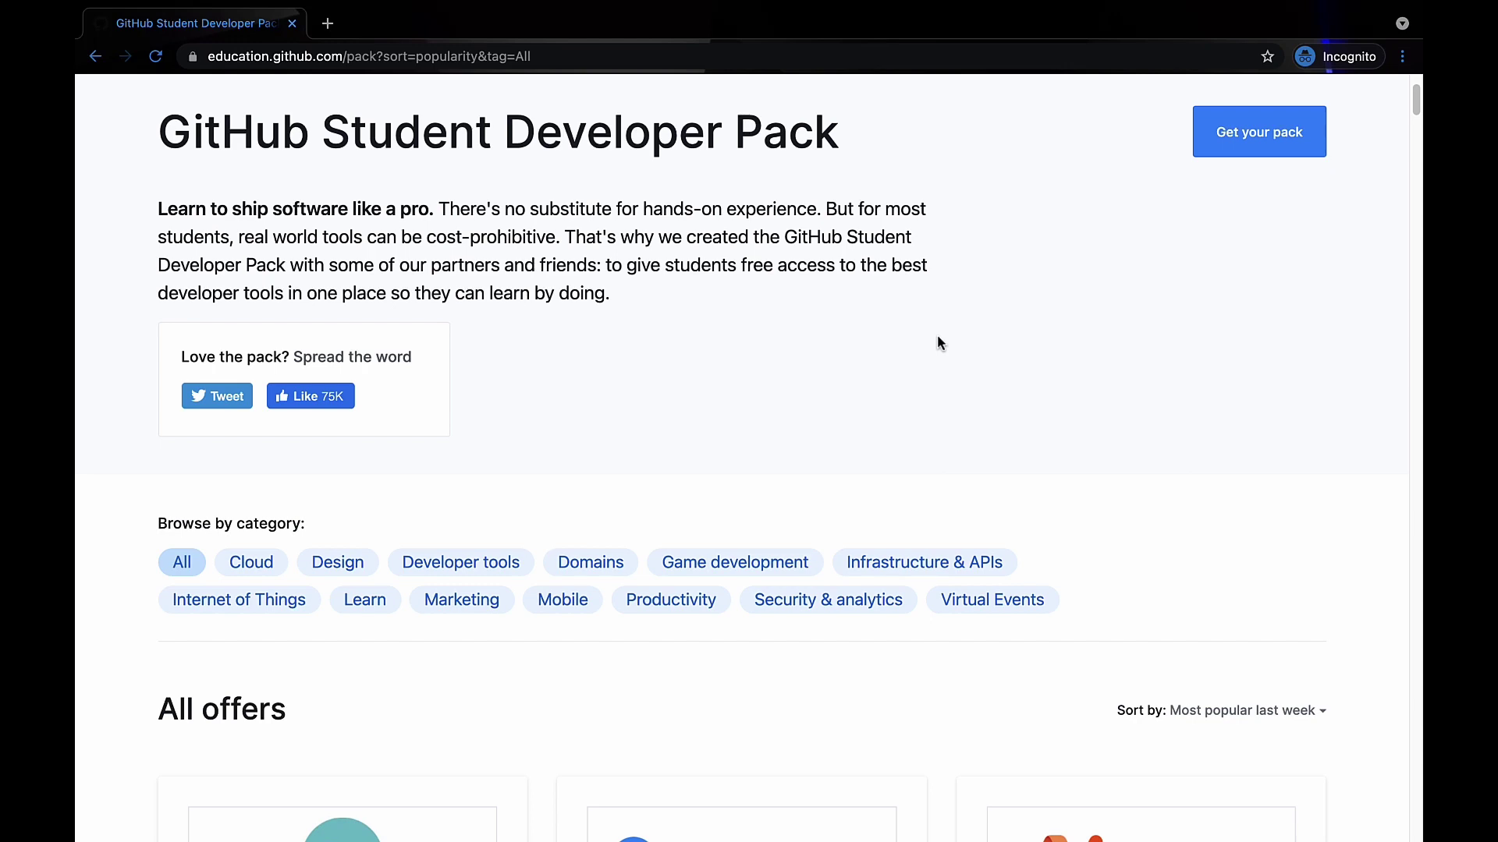
scroll(938, 335, "down", 4)
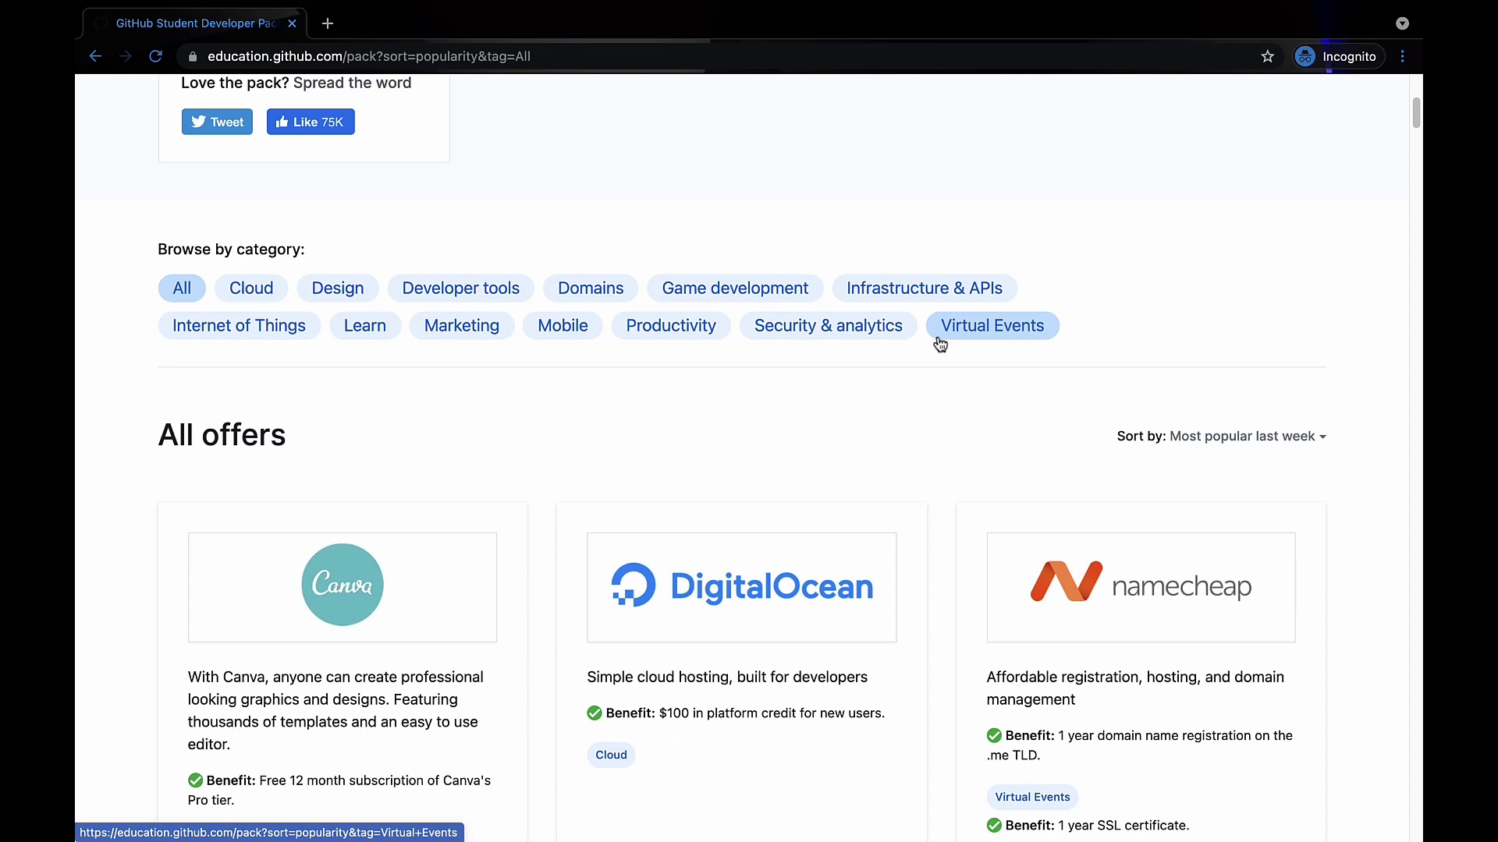
scroll(938, 342, "down", 2)
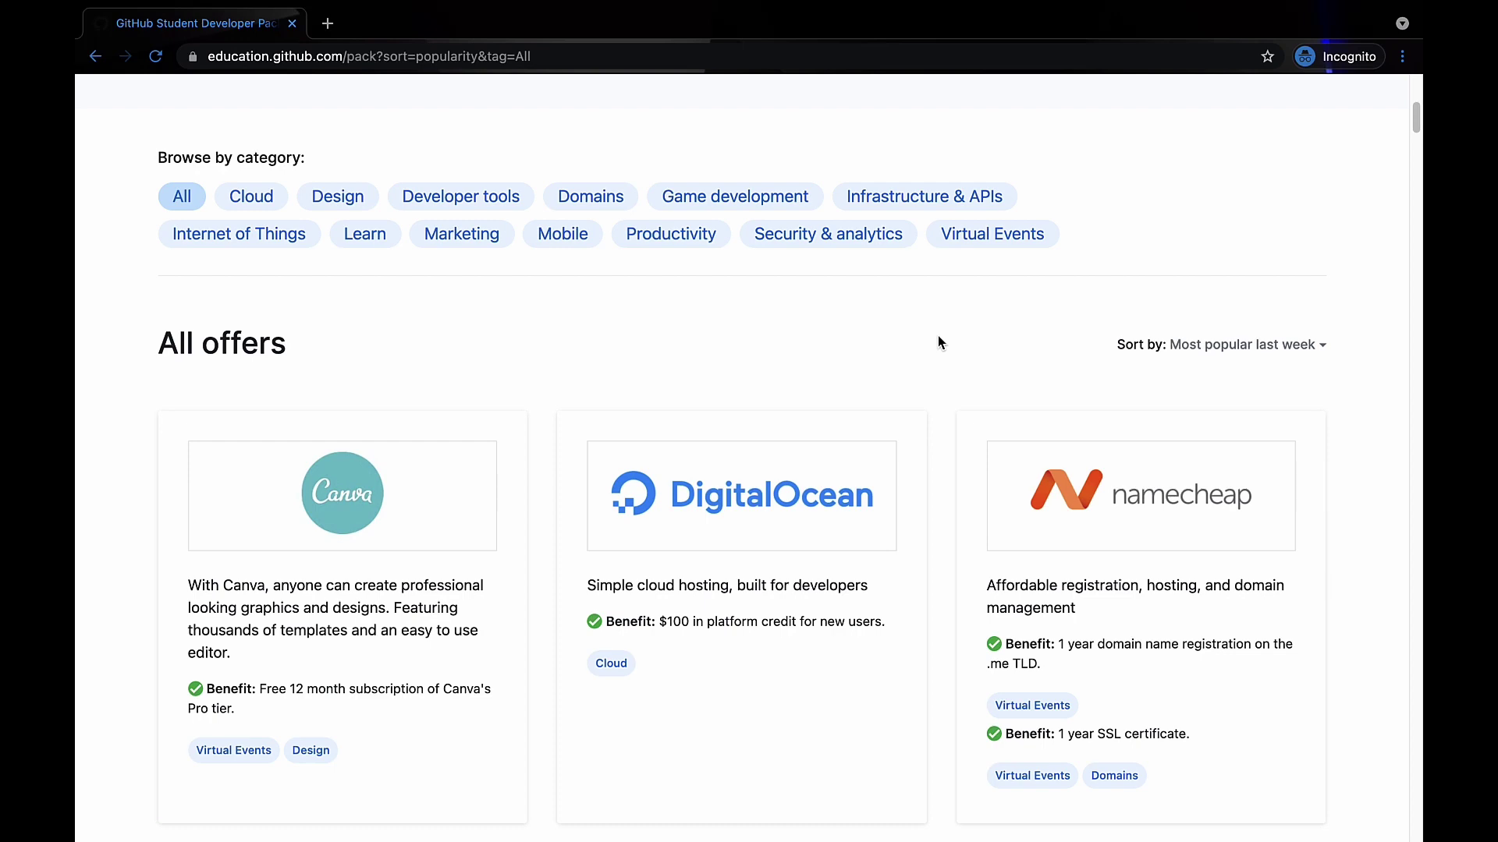
scroll(939, 342, "down", 2)
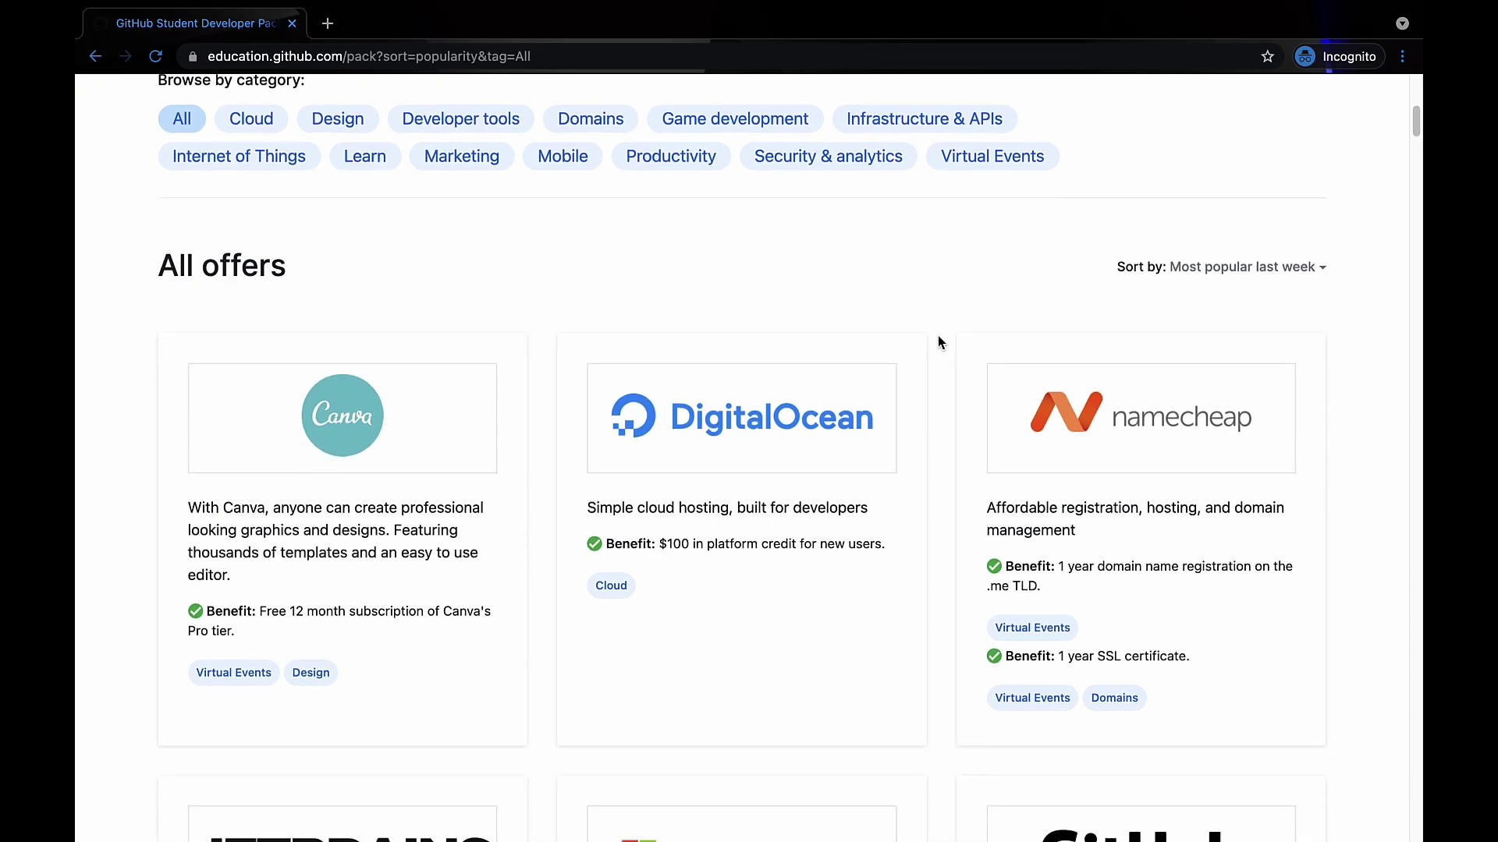
scroll(938, 342, "down", 5)
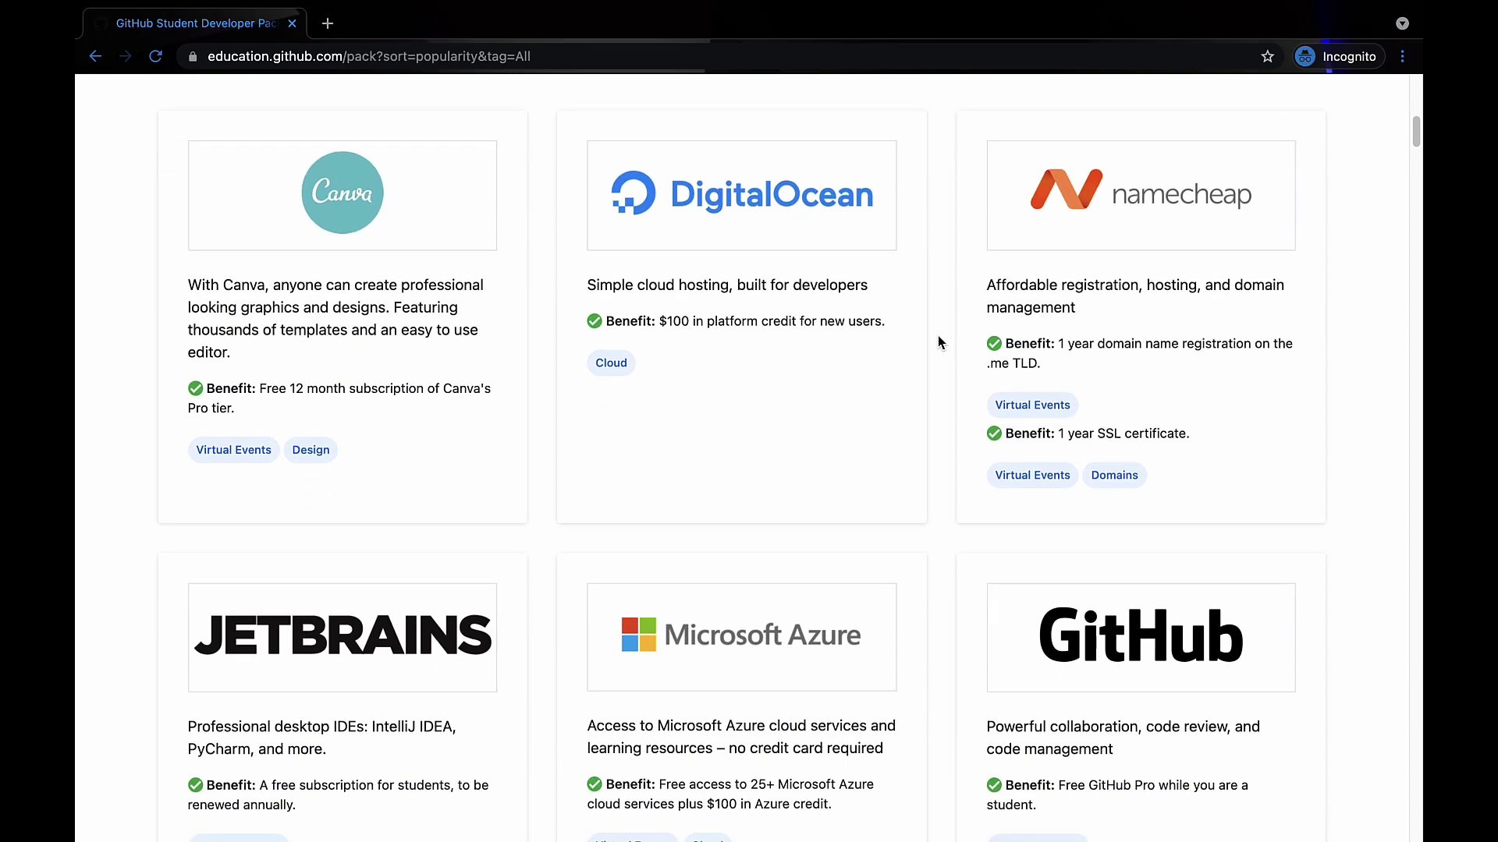
scroll(937, 337, "down", 4)
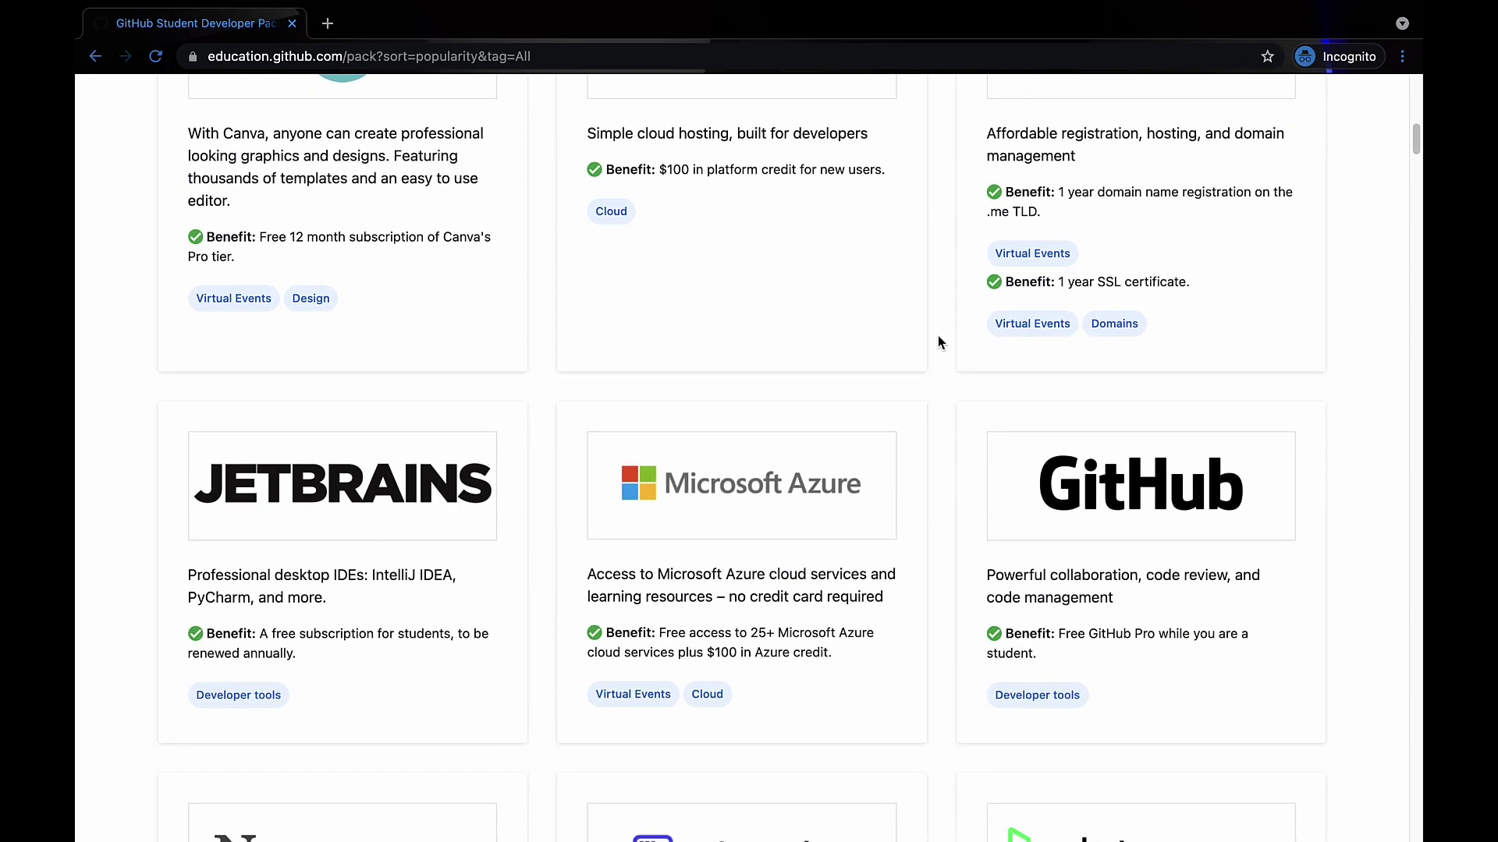
scroll(937, 341, "down", 1)
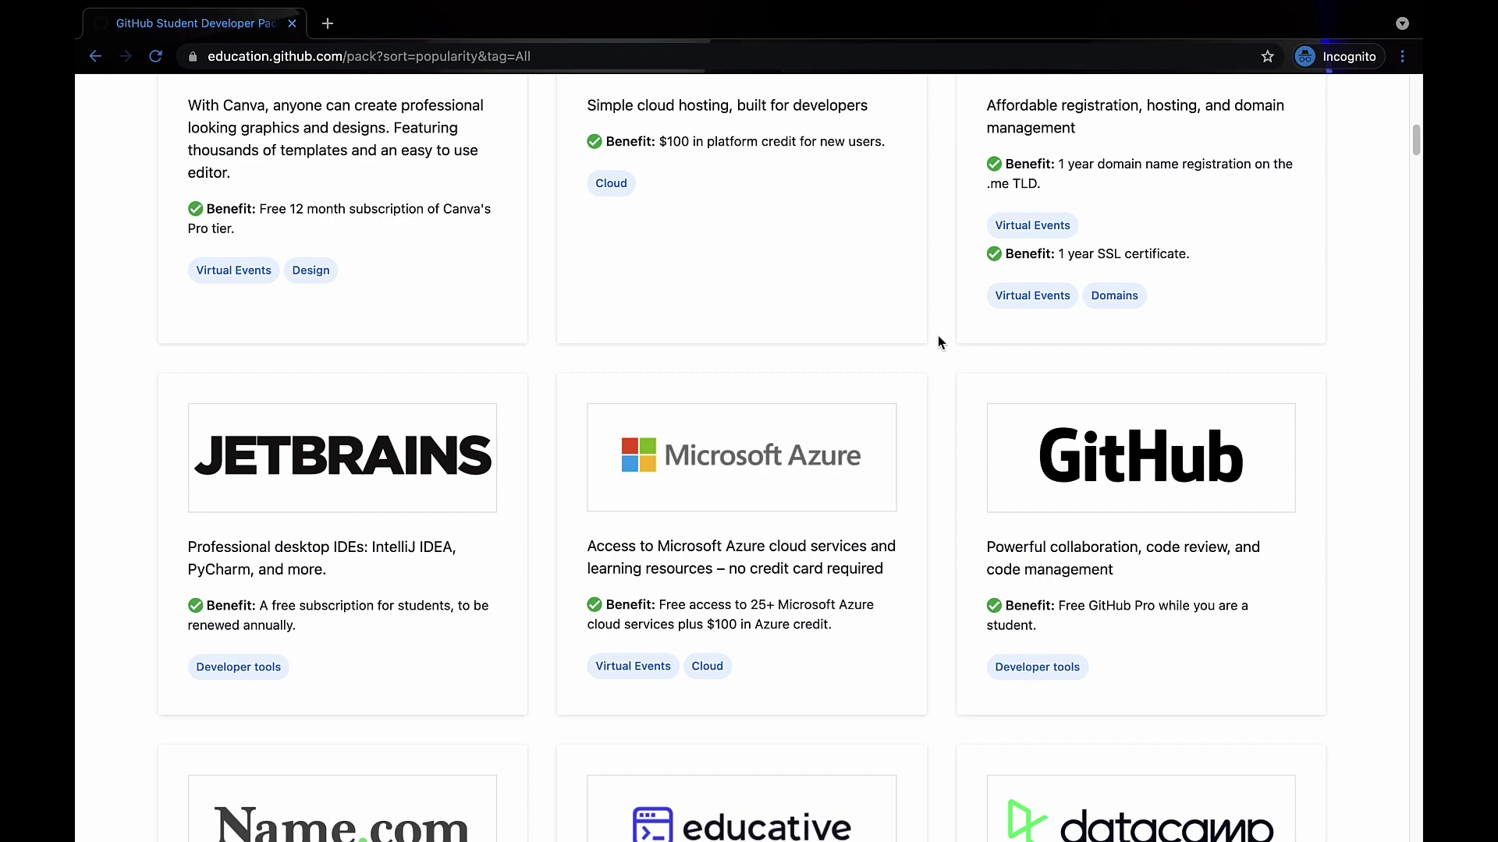
scroll(938, 342, "down", 7)
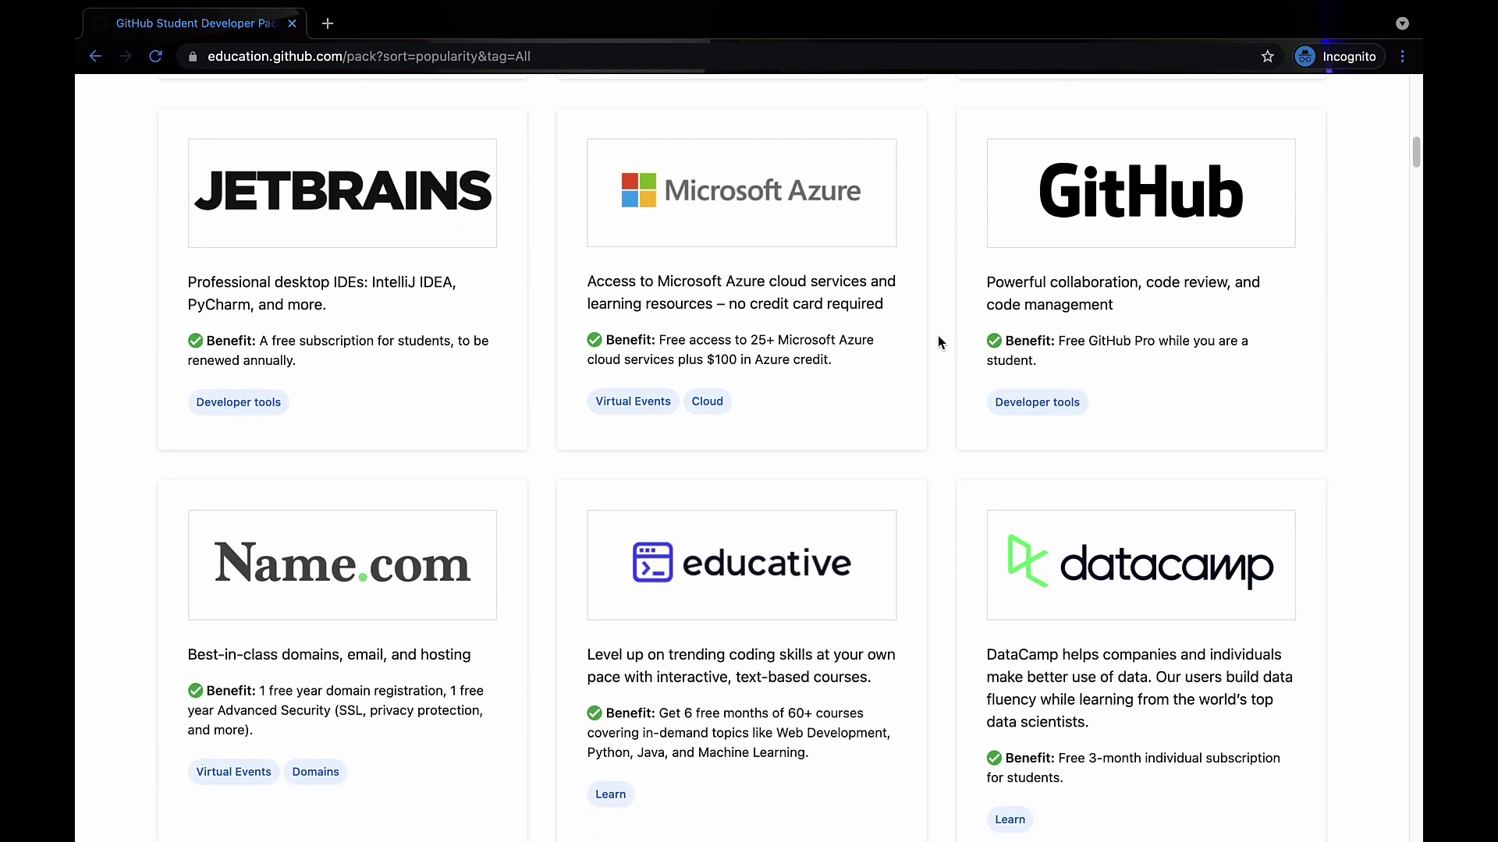
scroll(938, 342, "up", 2)
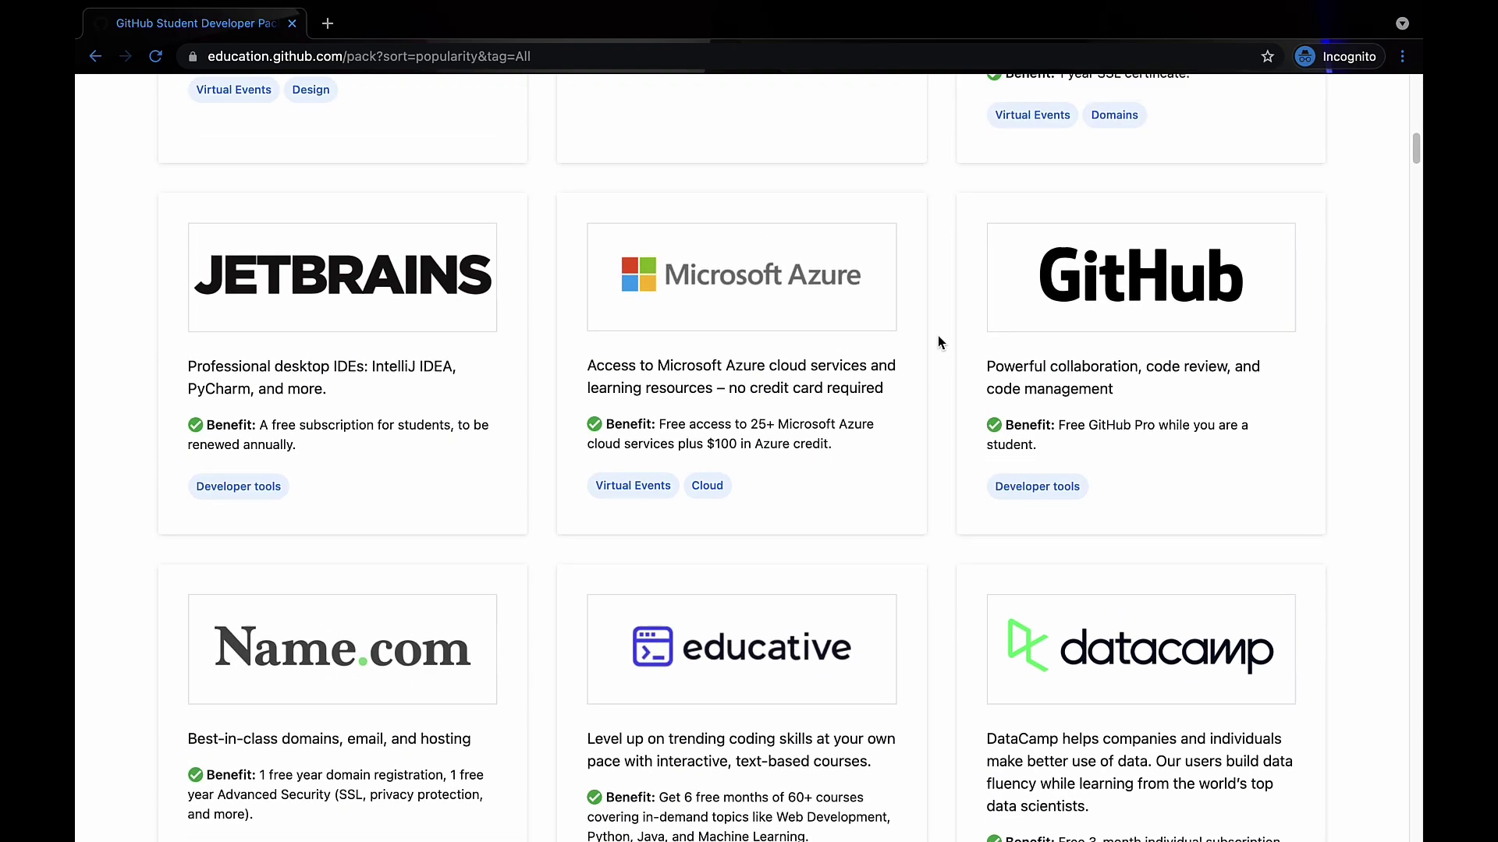
scroll(937, 342, "down", 12)
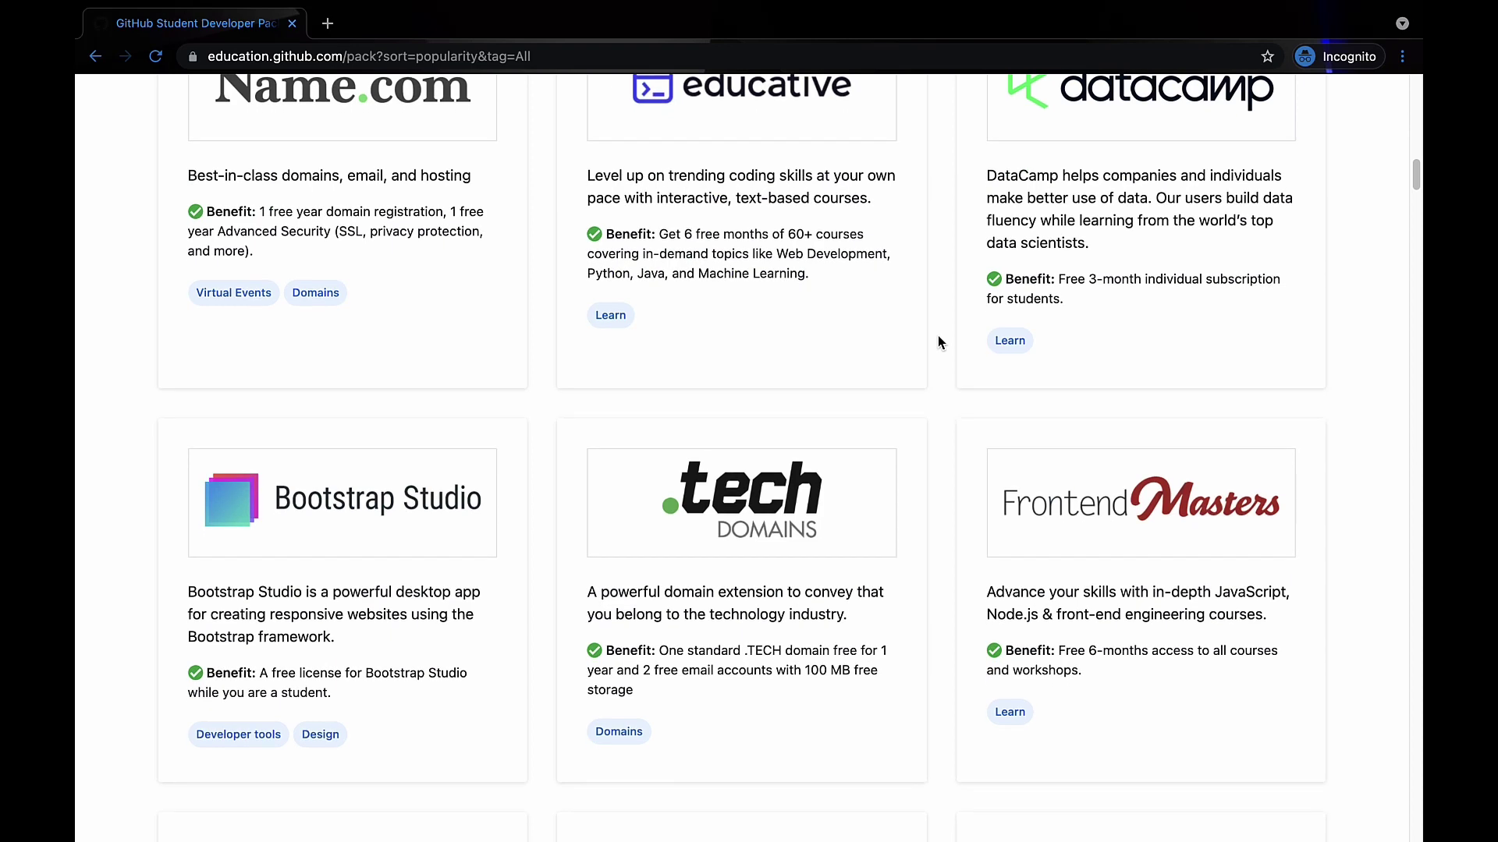
scroll(938, 342, "down", 12)
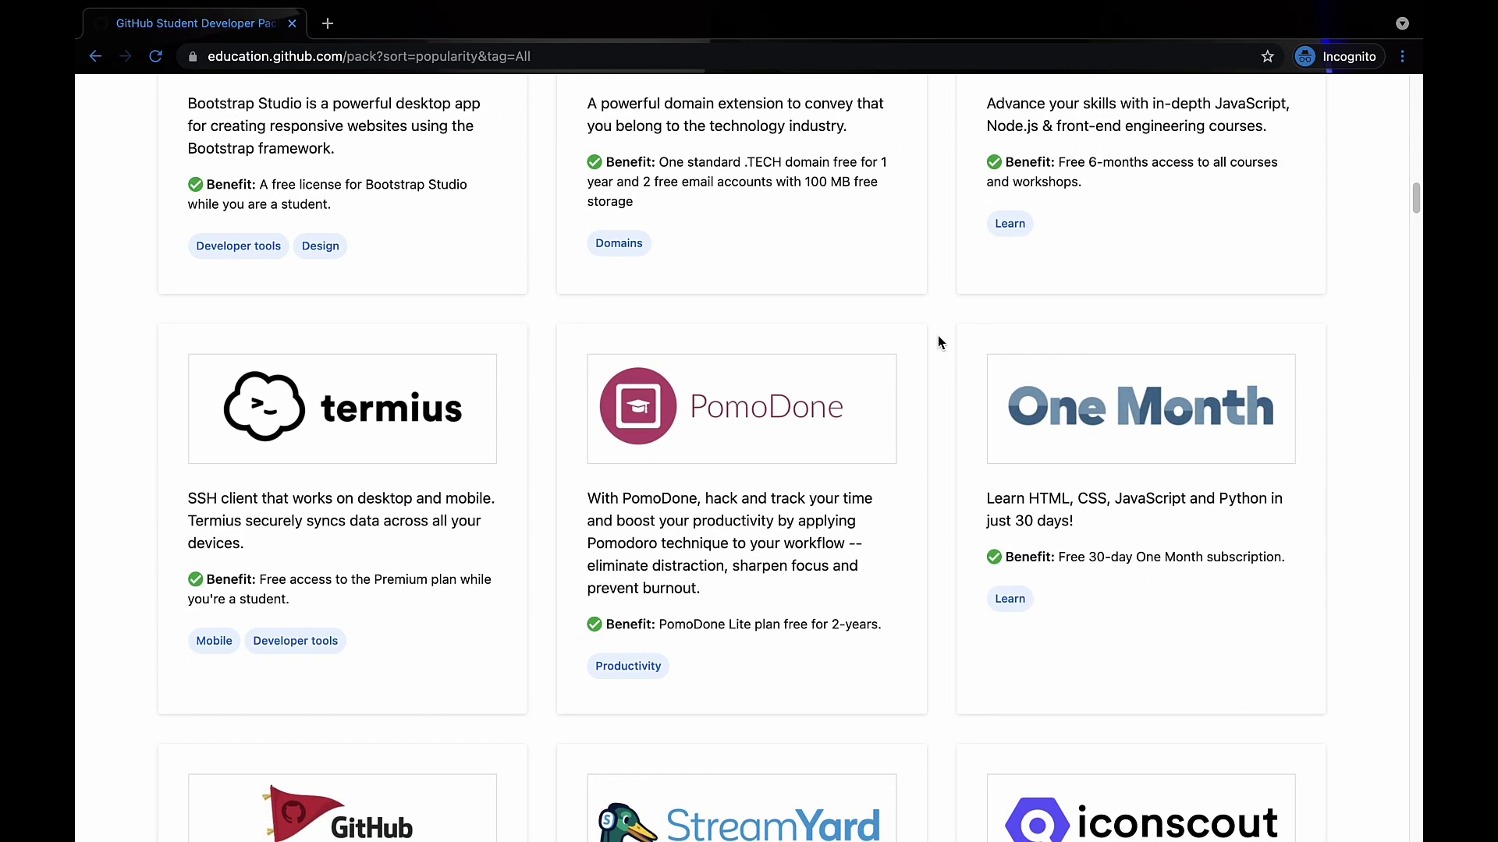
scroll(938, 342, "down", 10)
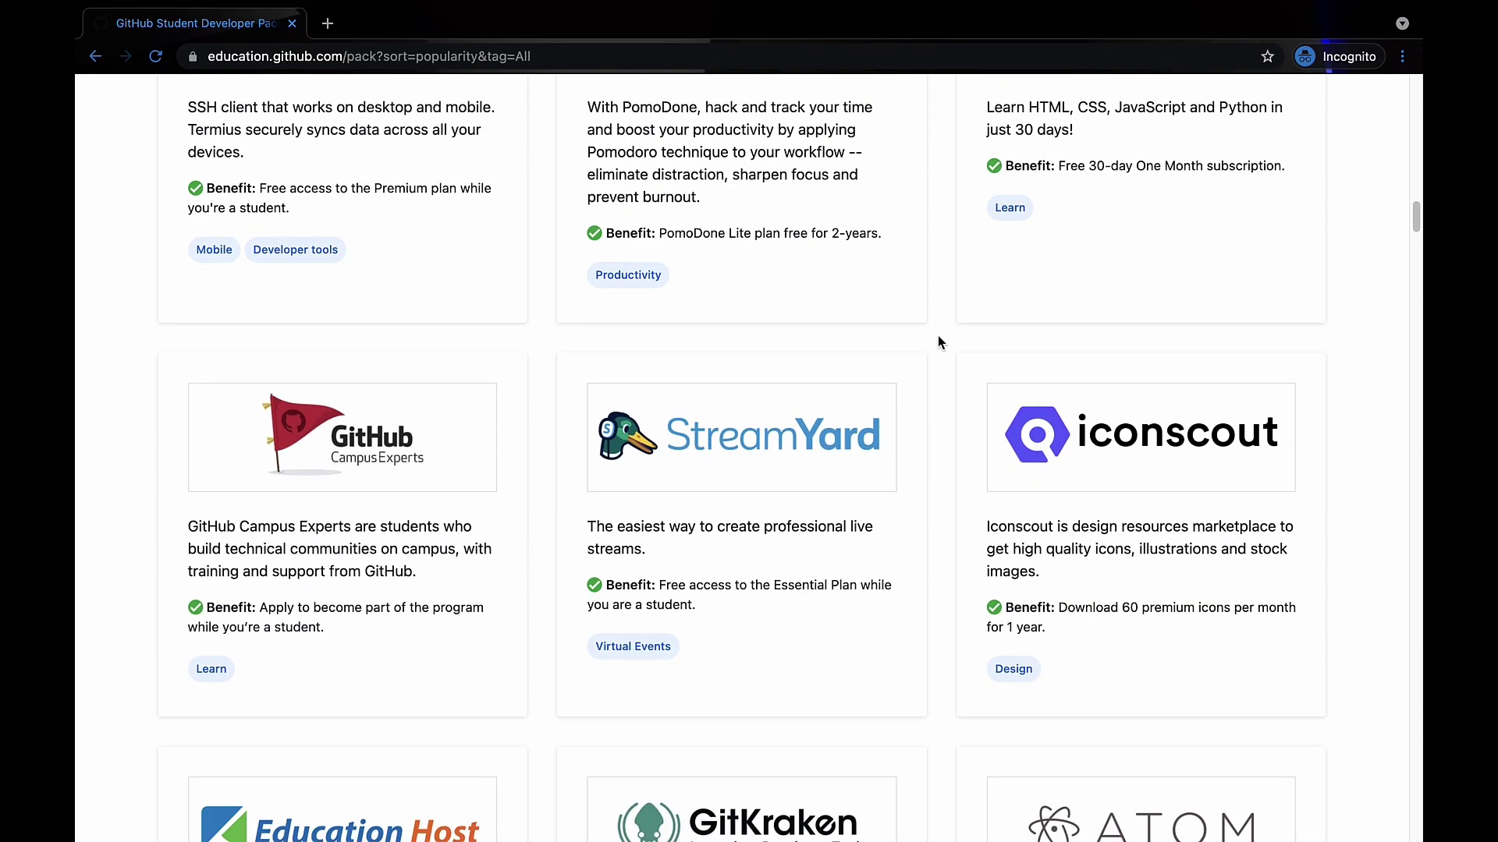
scroll(939, 342, "down", 1)
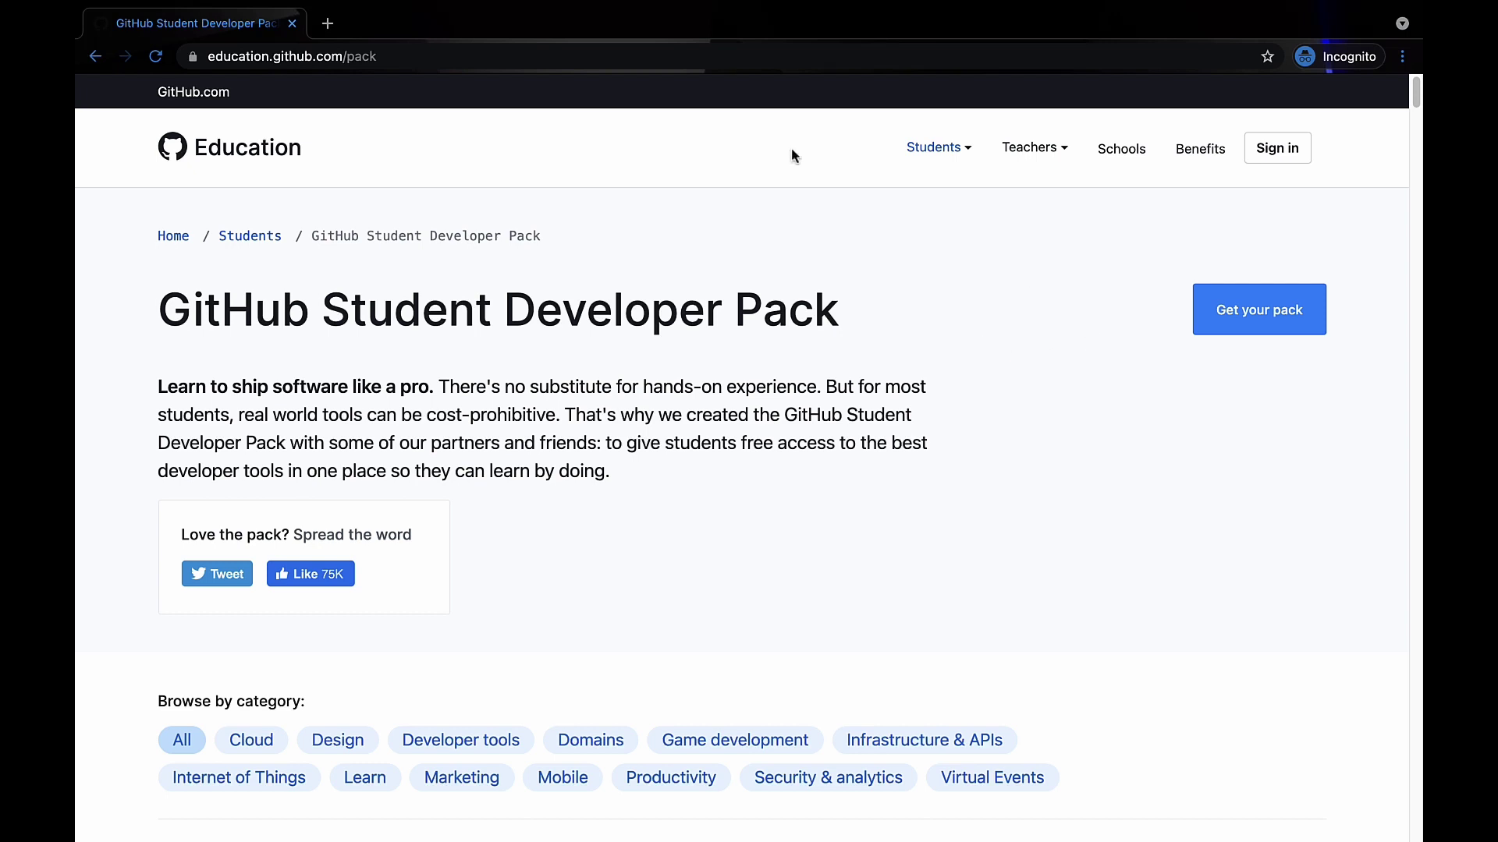
Request the Student Developer Pack and open the student benefits application for individuals.
left_click(441, 108)
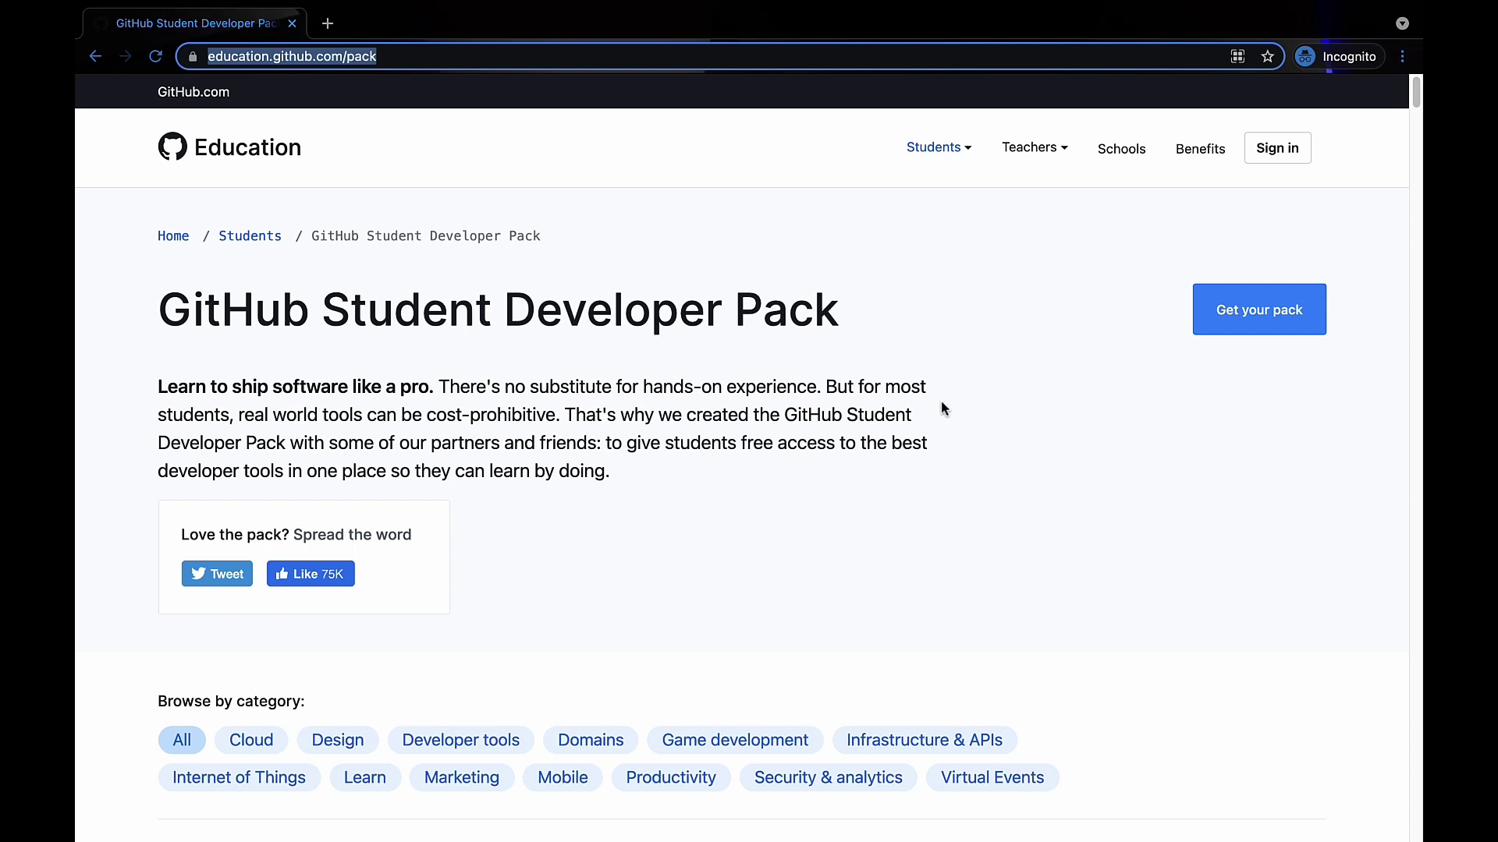
left_click(1259, 326)
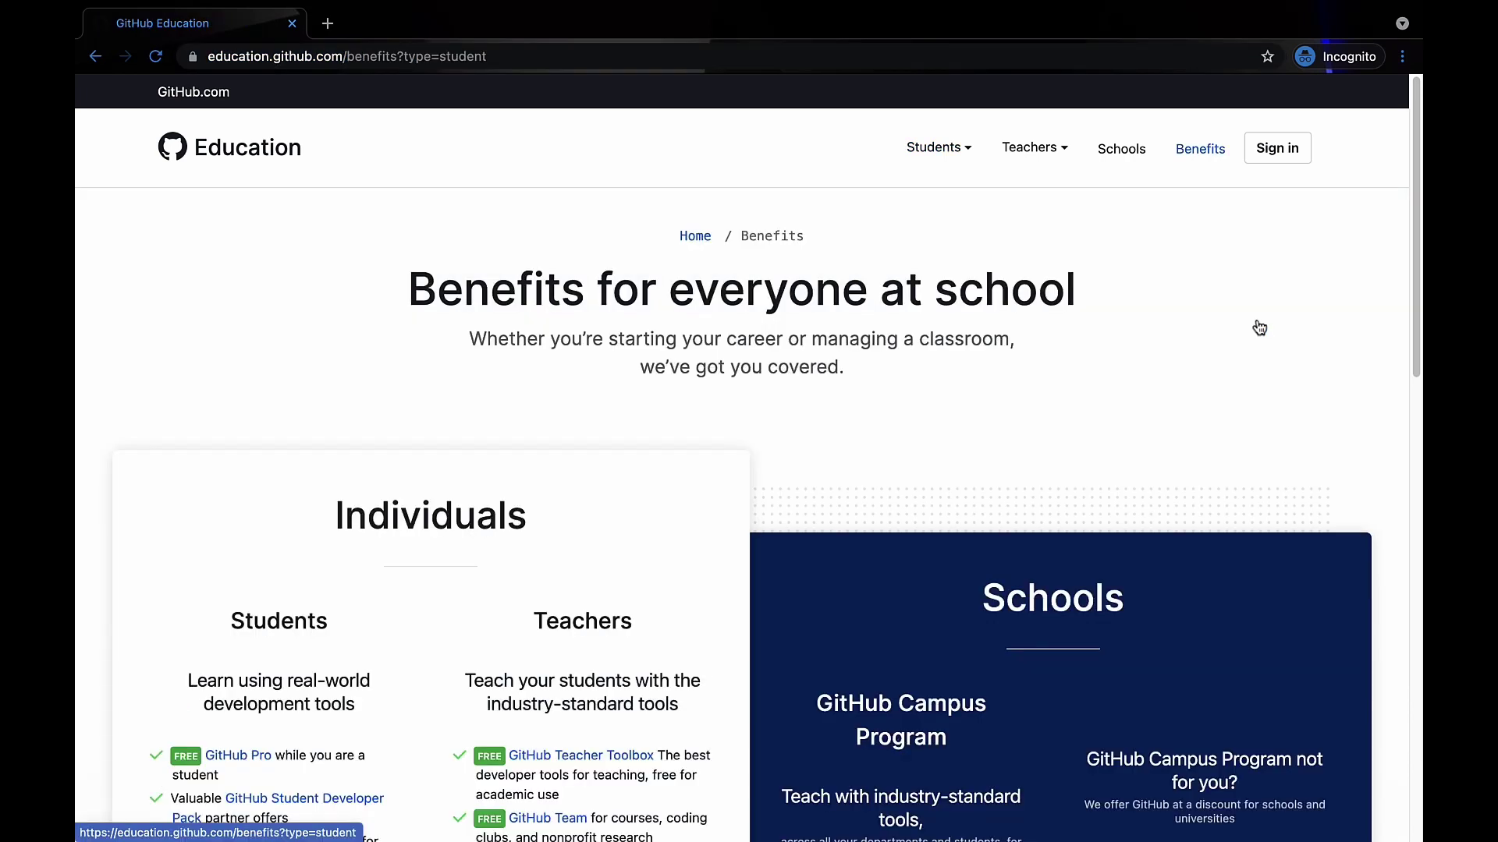
scroll(1259, 326, "down", 4)
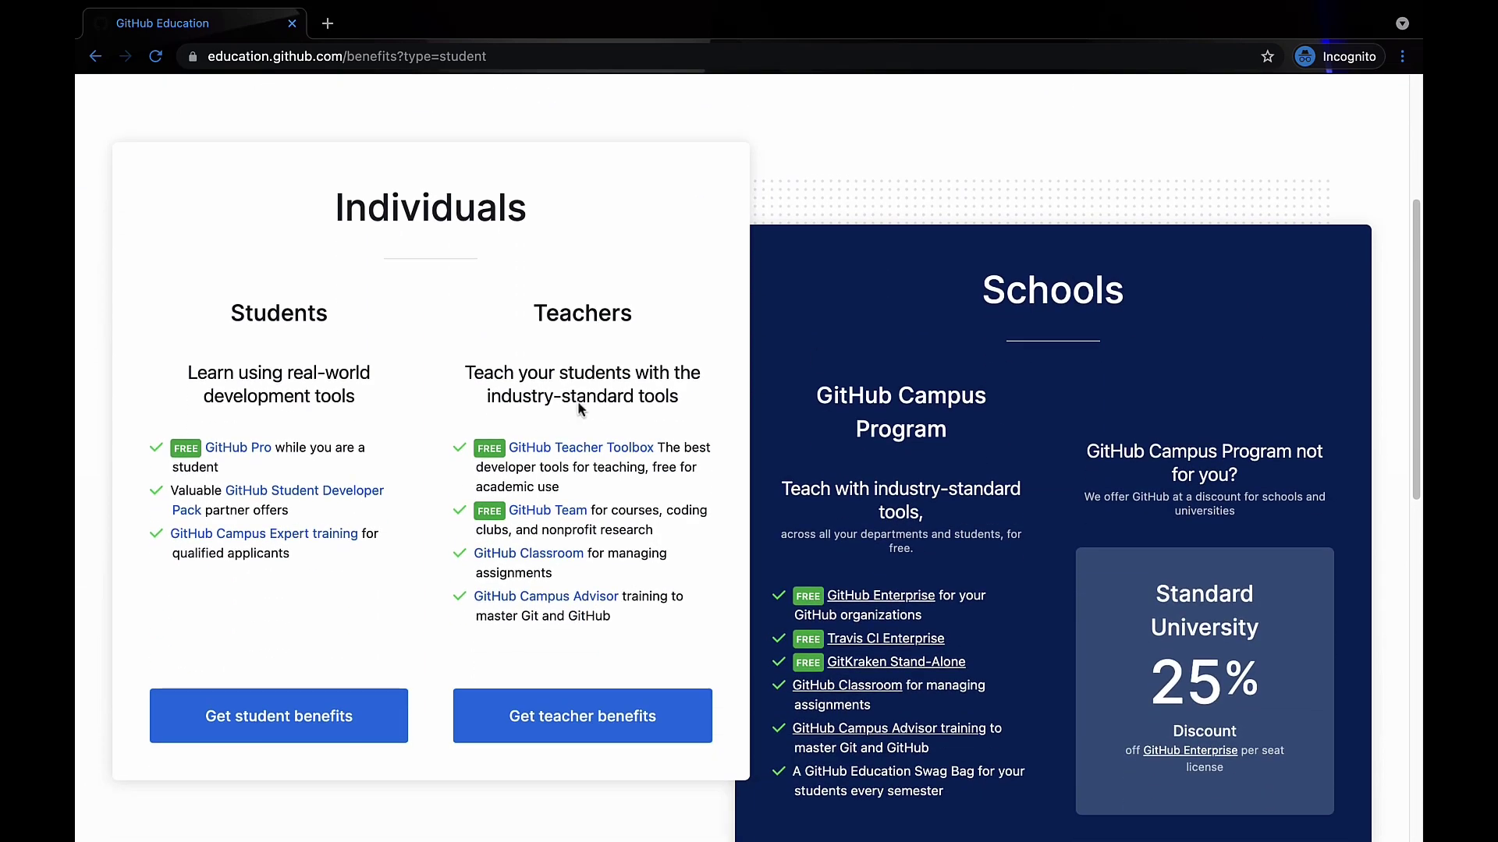
scroll(371, 466, "down", 1)
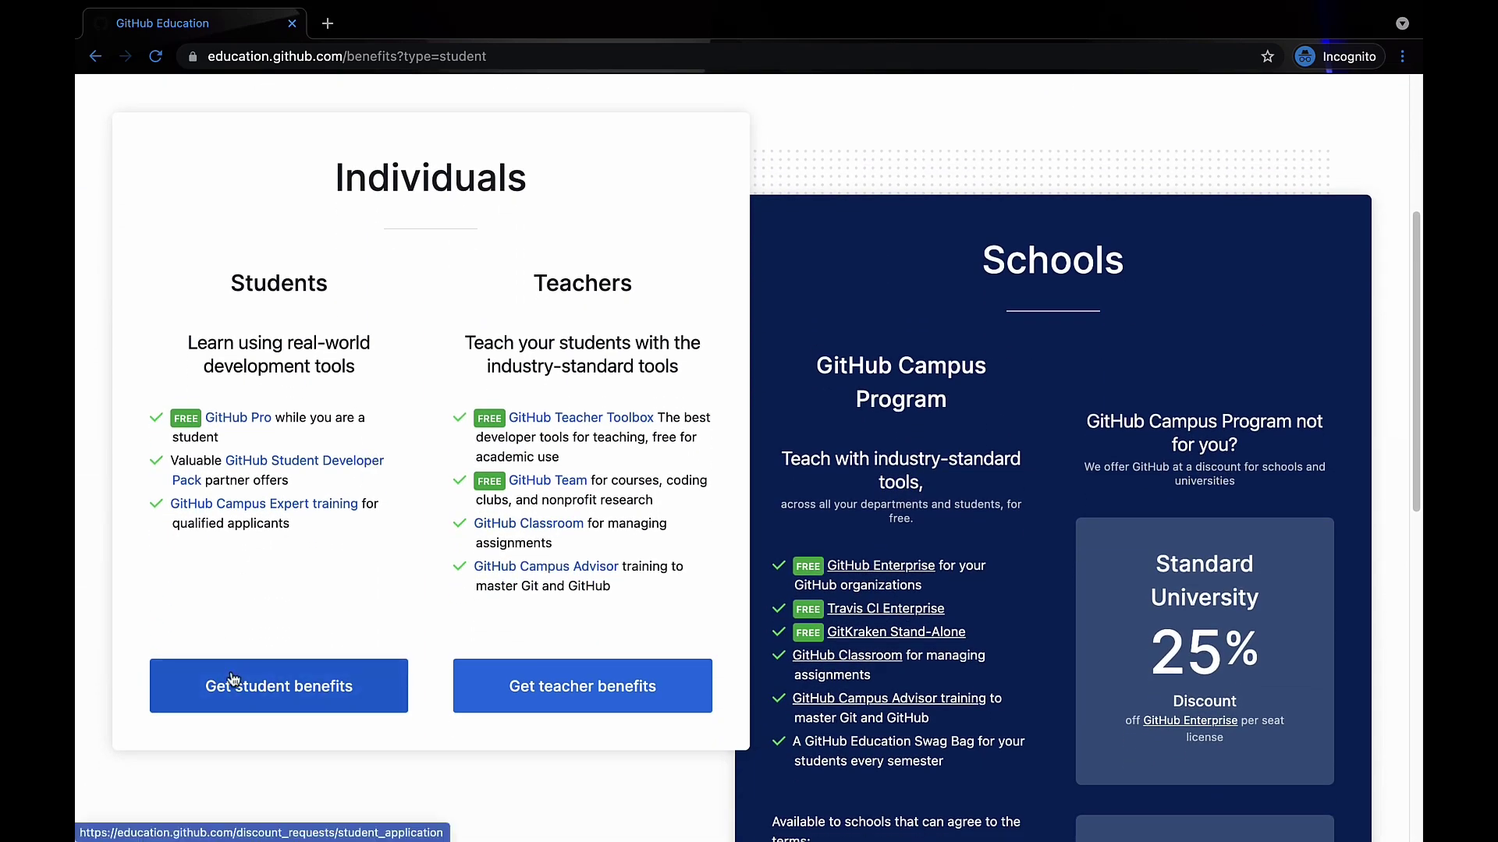
left_click(278, 701)
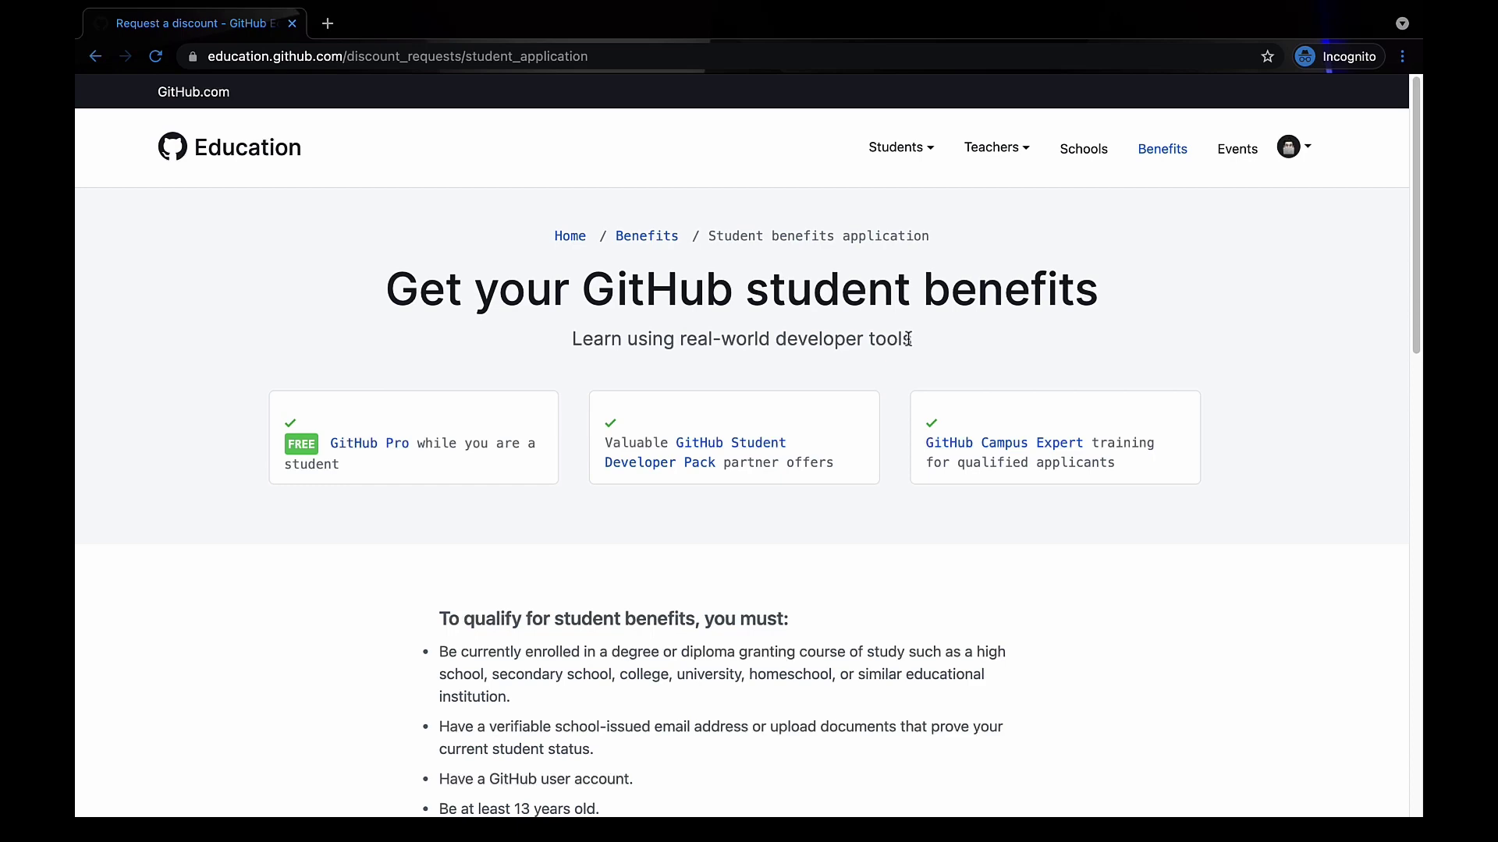
Review the eligibility requirements, the application questions and the note about submitted requests, and continue to the academic proof page.
scroll(624, 255, "down", 3)
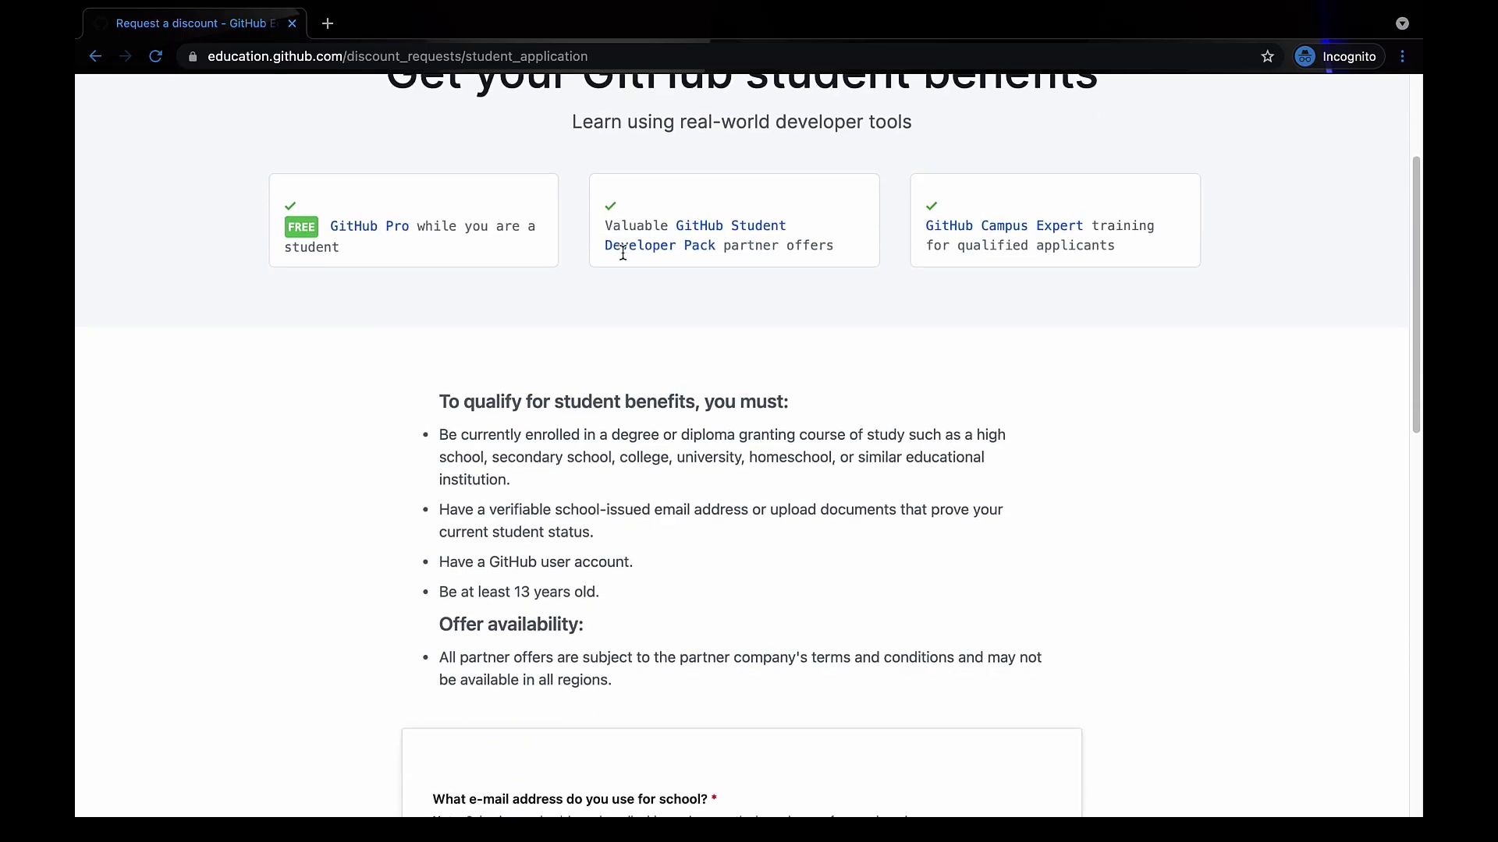
scroll(624, 256, "down", 1)
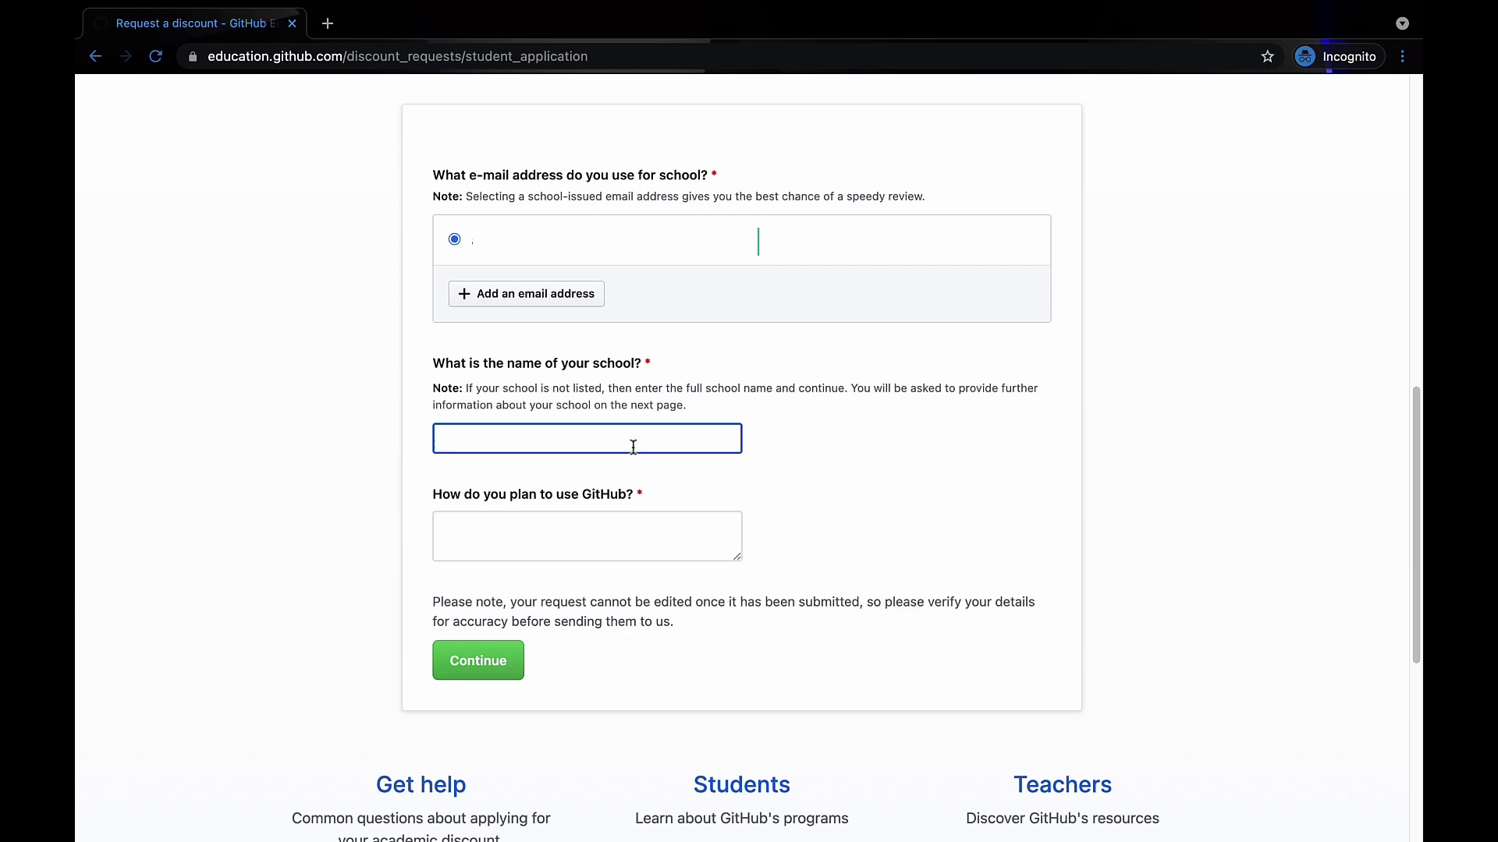
left_click(628, 517)
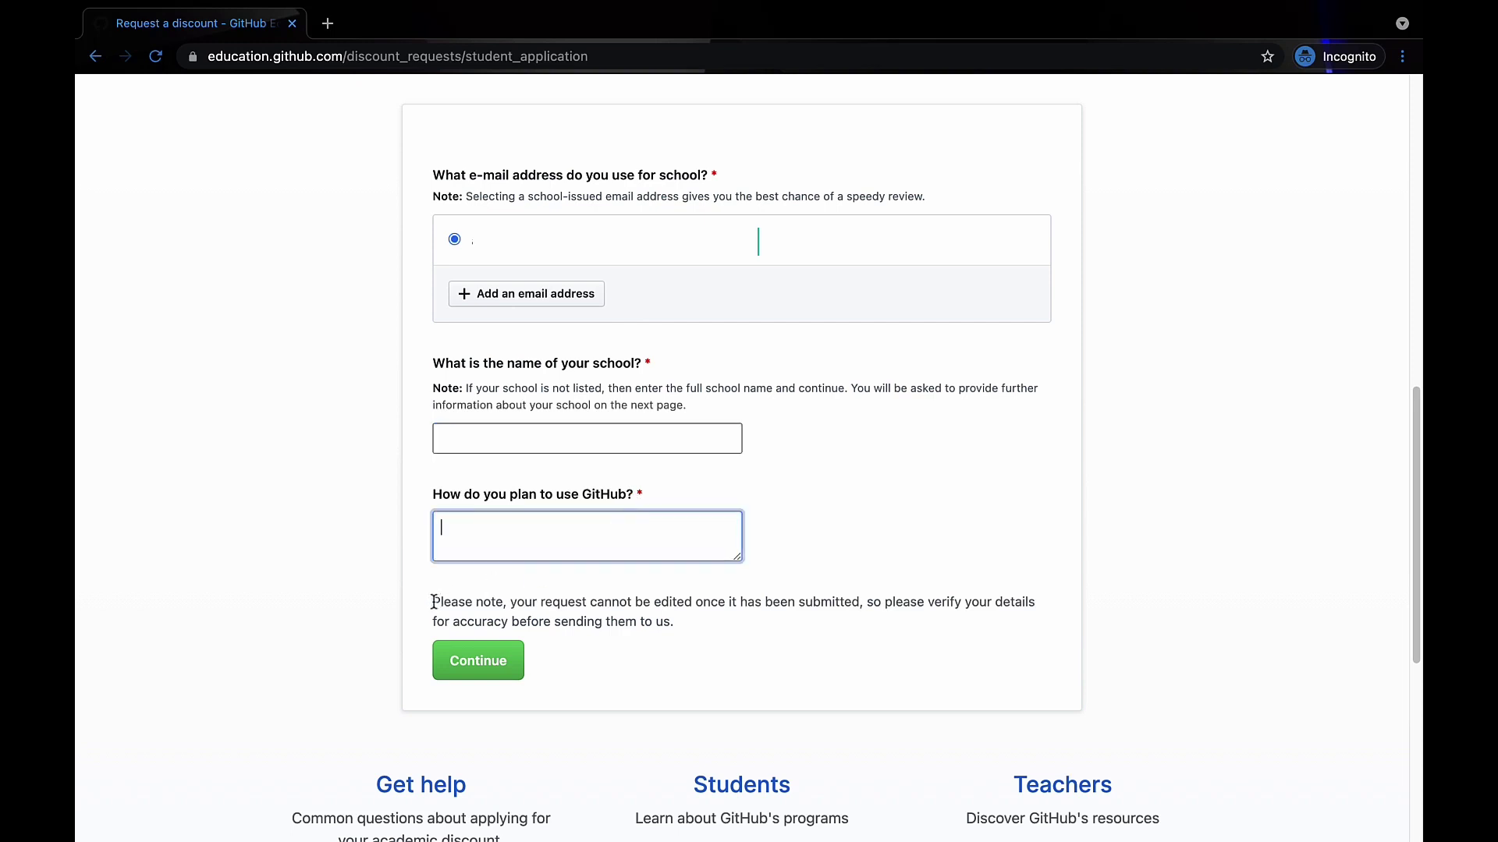
left_click_drag(434, 602, 696, 620)
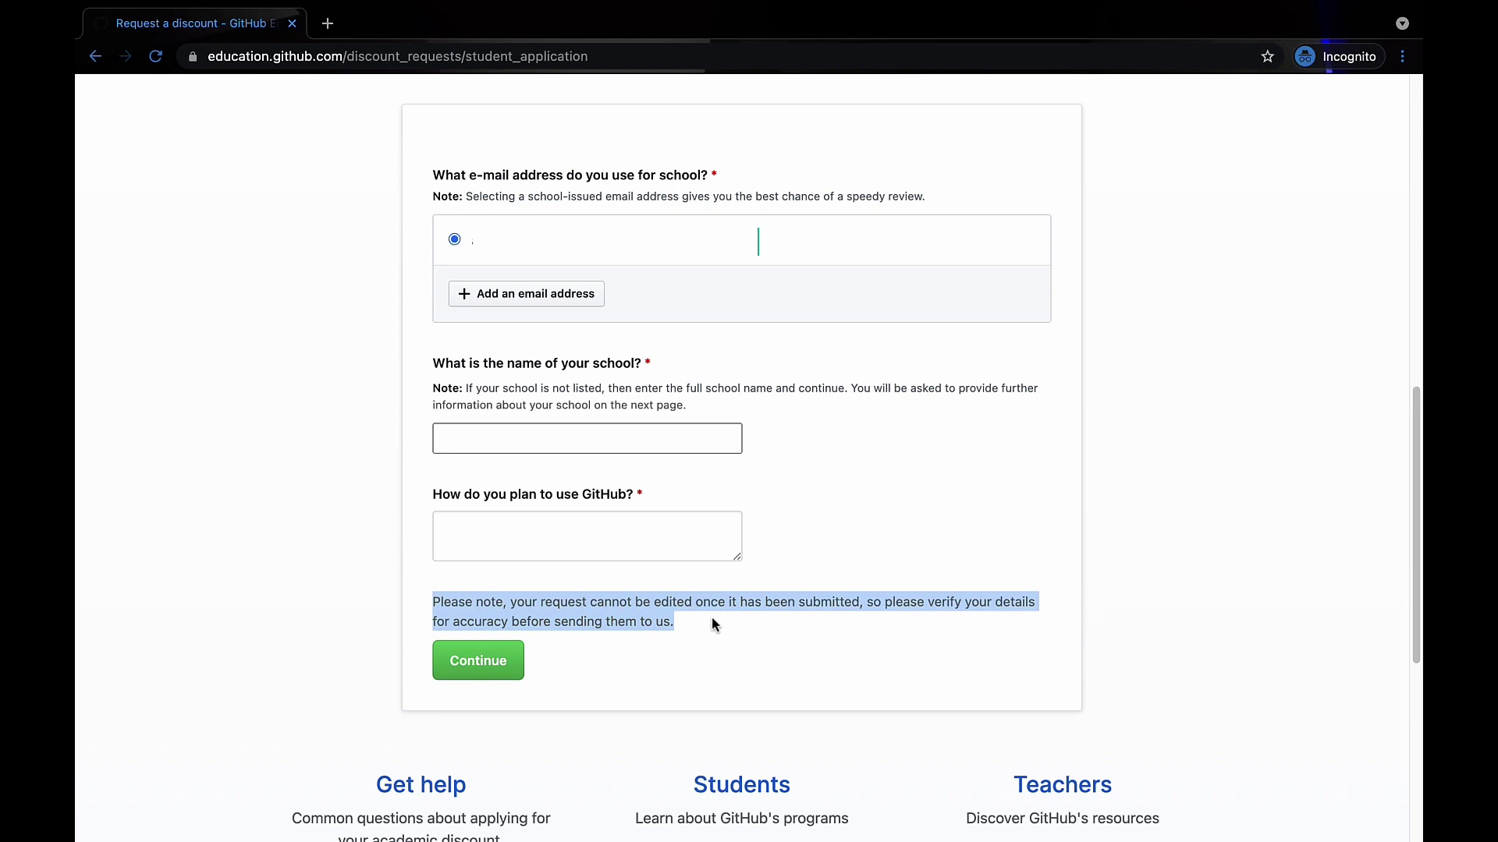
left_click(712, 622)
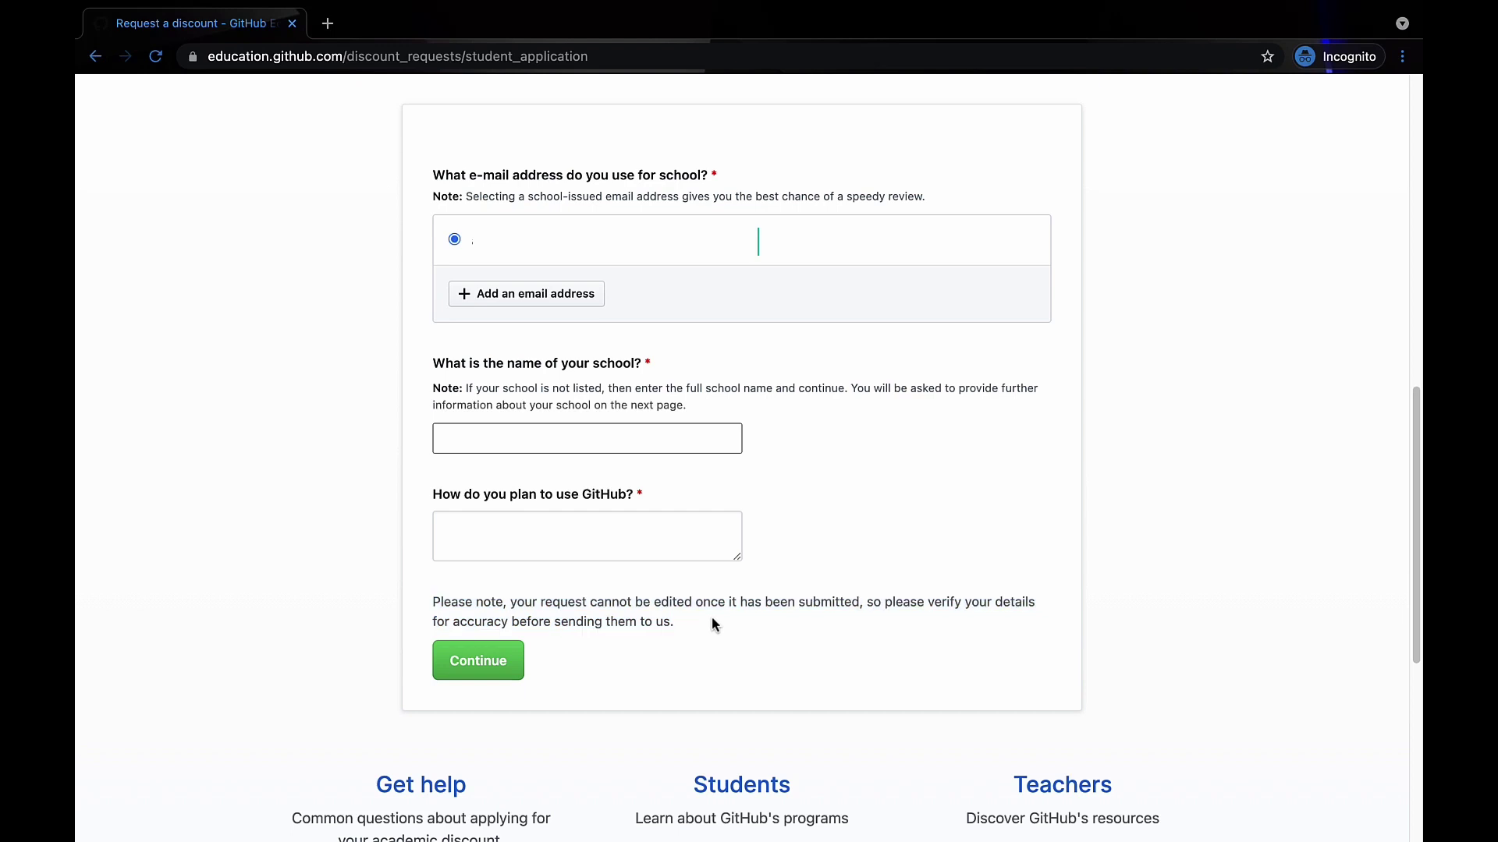
left_click(503, 679)
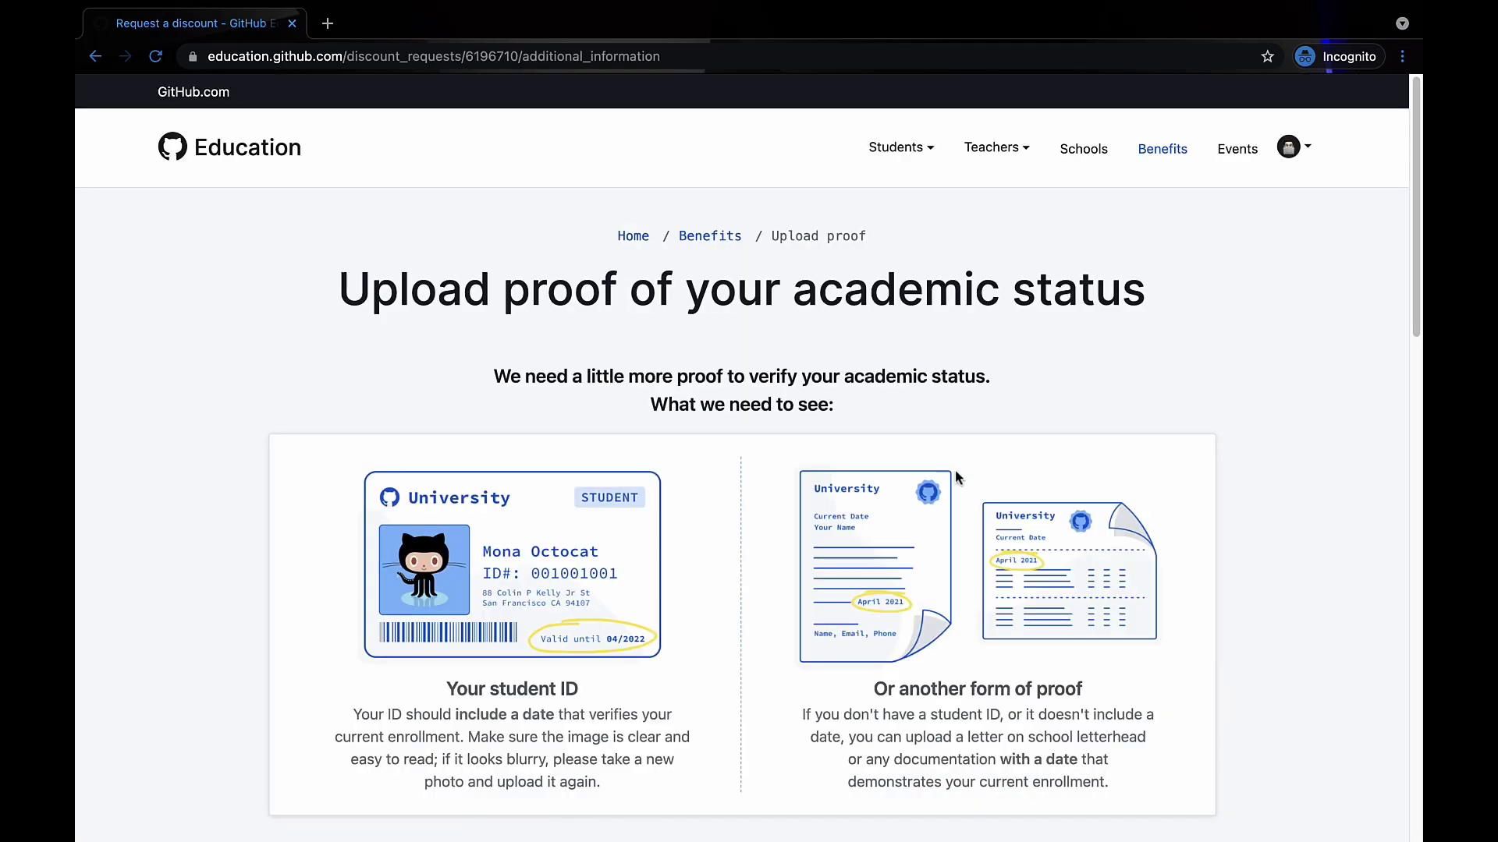
Review the accepted proofs of academic status, the image upload options and the proof type field.
scroll(956, 472, "down", 3)
scroll(956, 477, "down", 3)
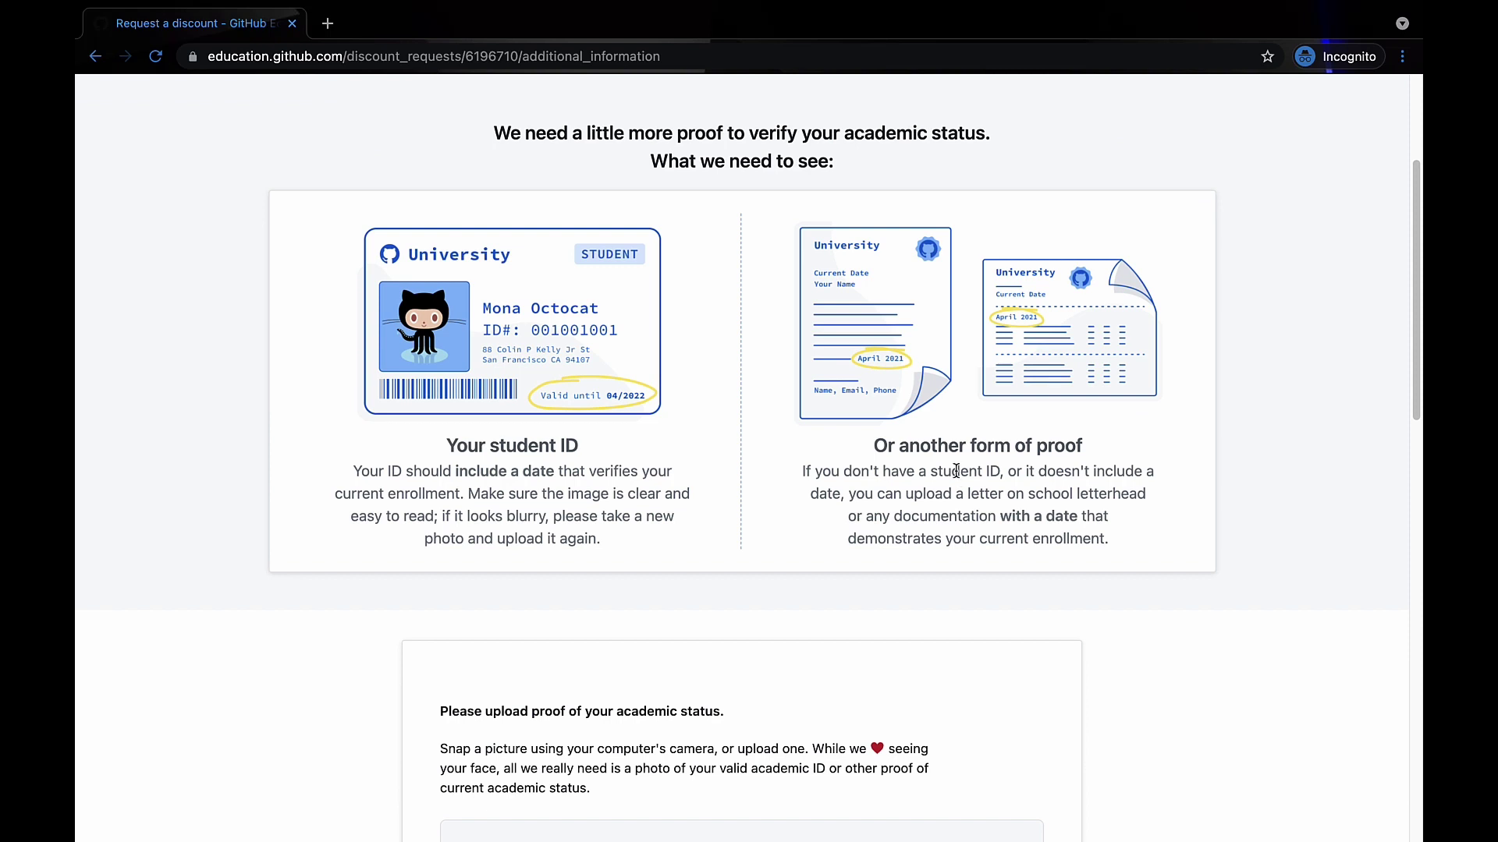
scroll(956, 470, "down", 17)
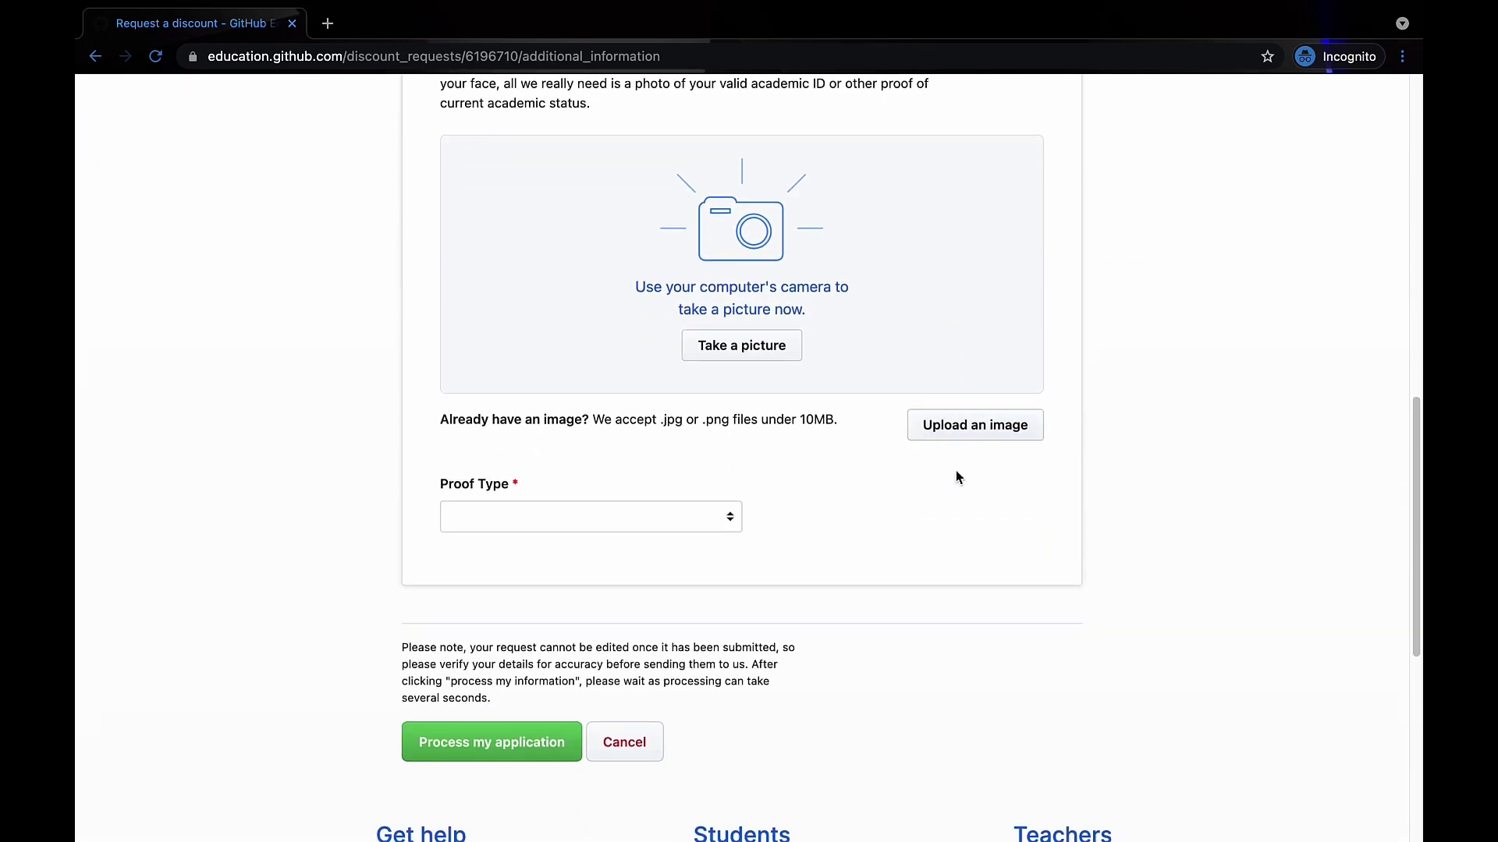
scroll(959, 477, "down", 1)
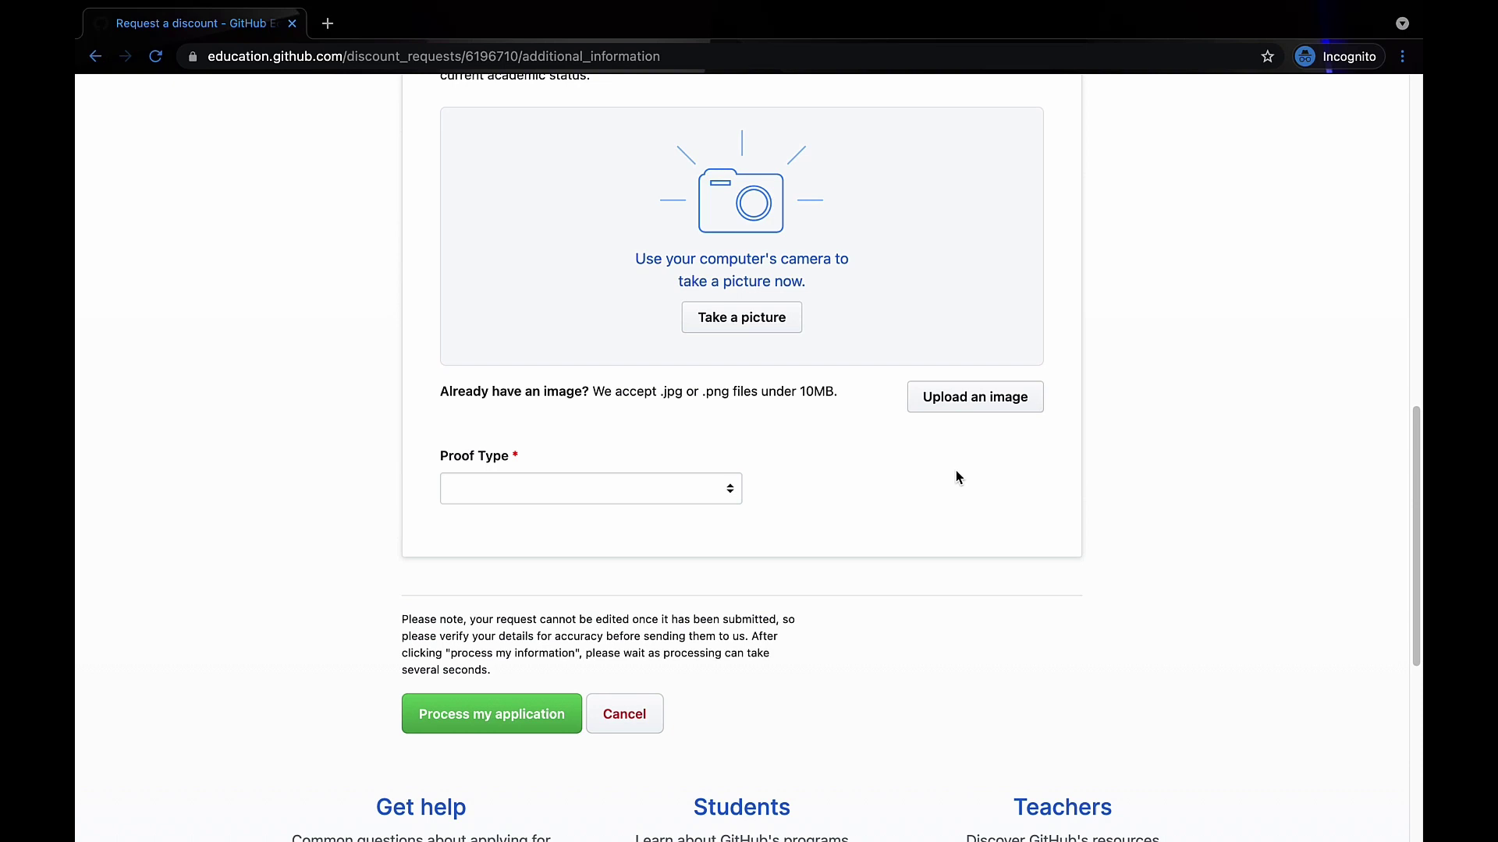